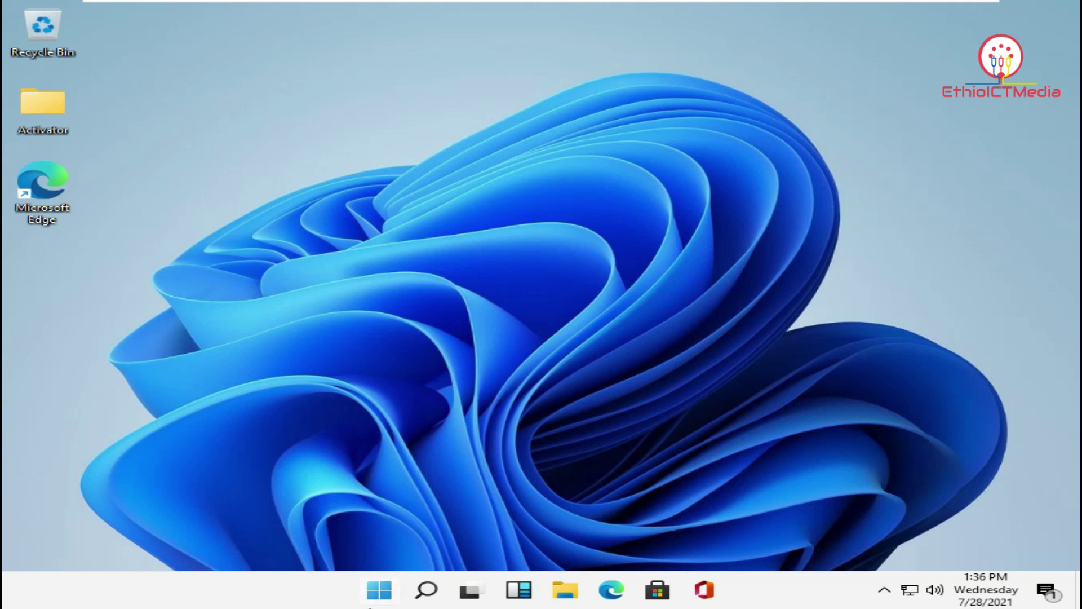
{"action": "left_click", "coordinate": [380, 590]}
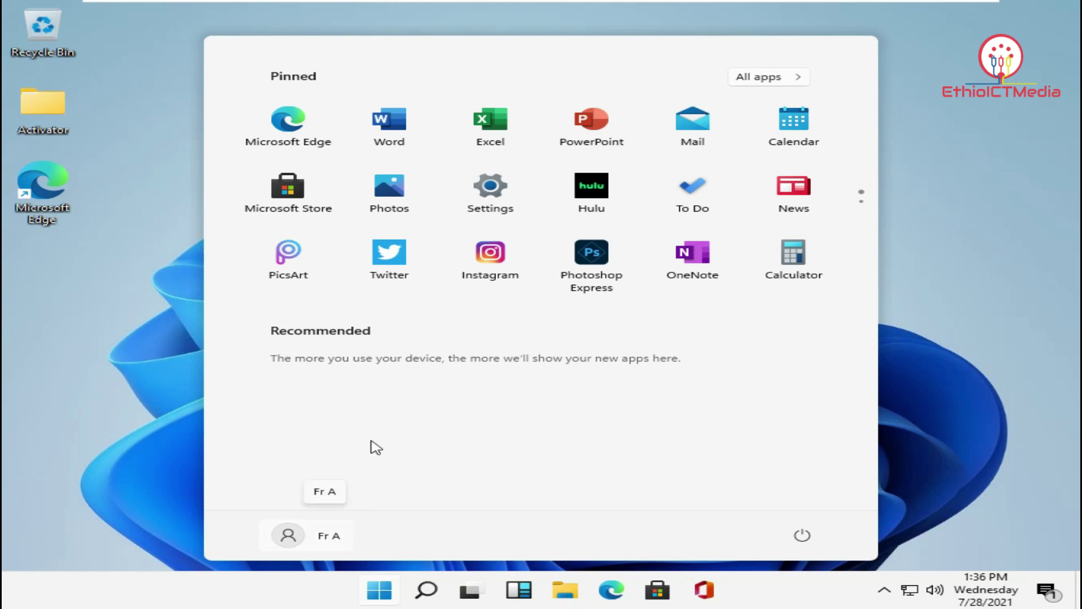
{"action": "left_click", "coordinate": [387, 591]}
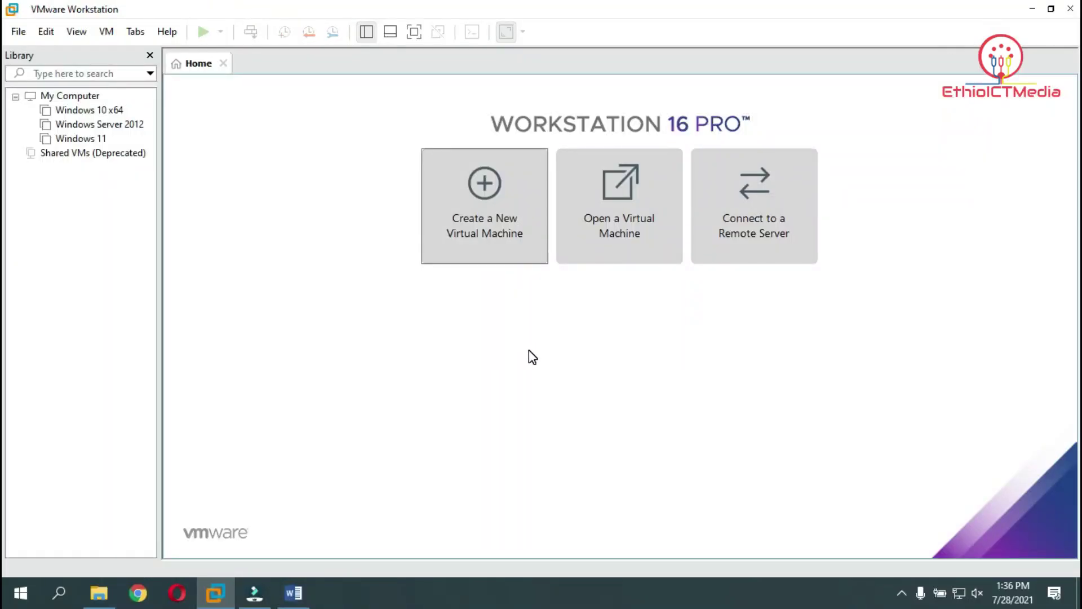
Step: Minimize VMware Workstation to get to the host desktop holding the Windows 11 ISO and rufus-3.5p
{"action": "left_click", "coordinate": [1032, 9]}
{"action": "left_click_drag", "start_coordinate": [510, 77], "coordinate": [496, 56]}
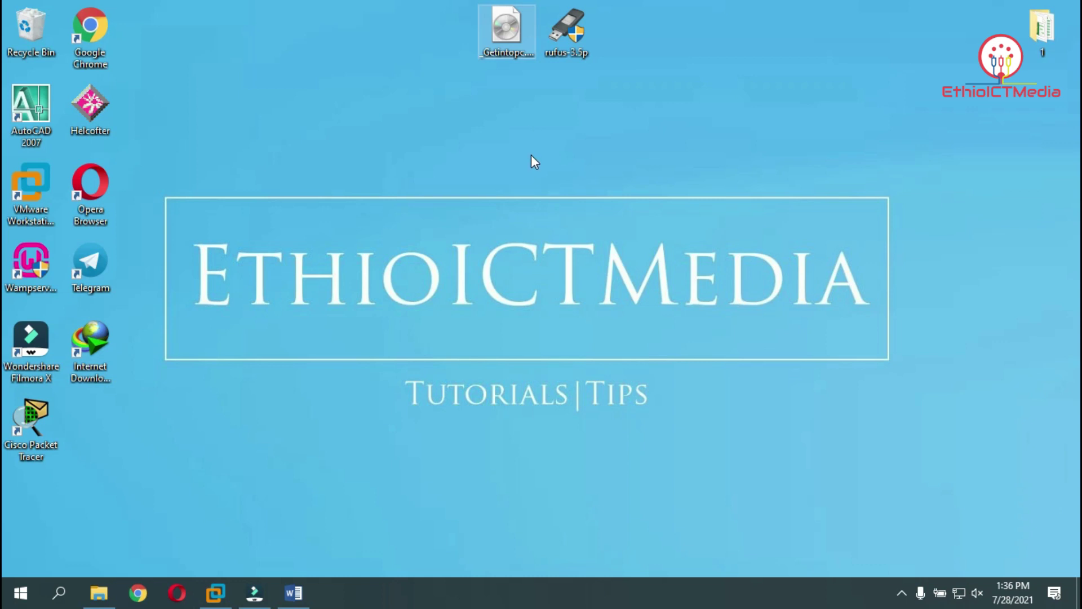
{"action": "left_click", "coordinate": [550, 83]}
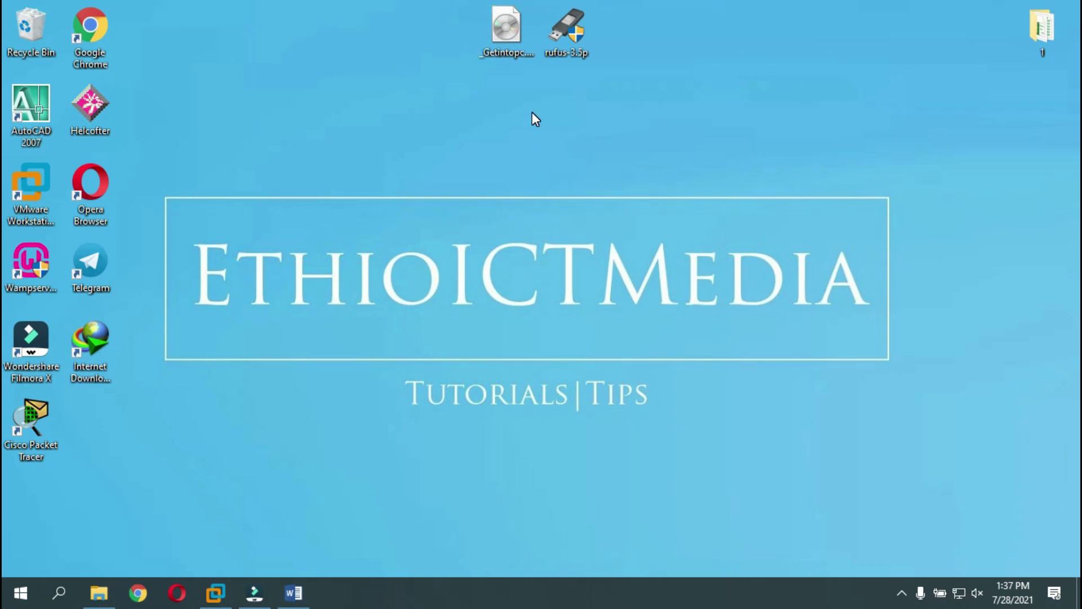
Step: Check the USB Drive (G:) among the drives in This PC and minimize File Explorer
{"action": "left_click", "coordinate": [99, 593]}
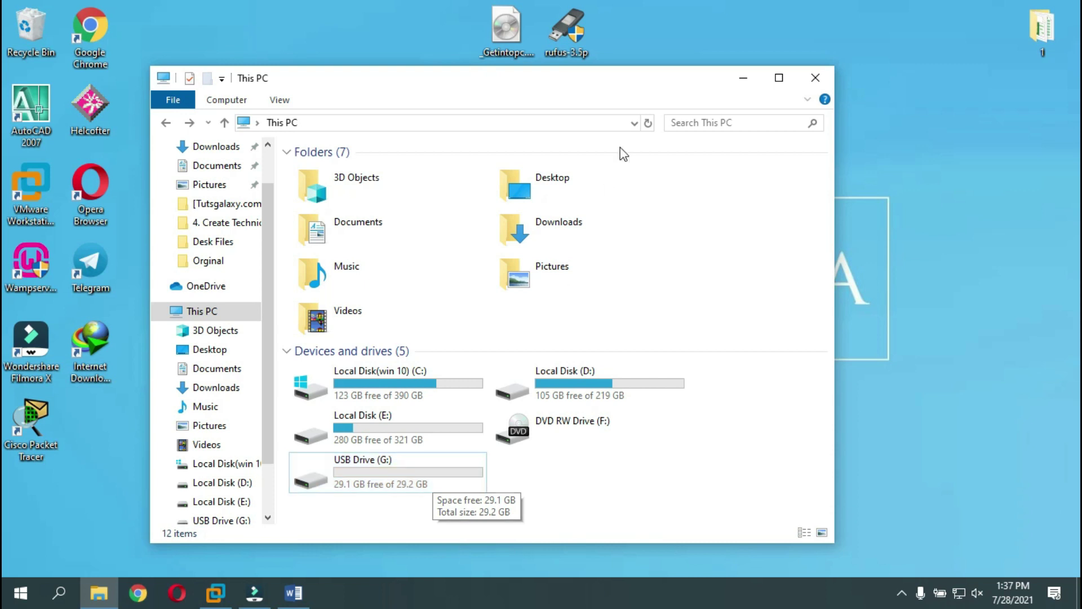
{"action": "left_click_drag", "start_coordinate": [629, 84], "coordinate": [653, 100]}
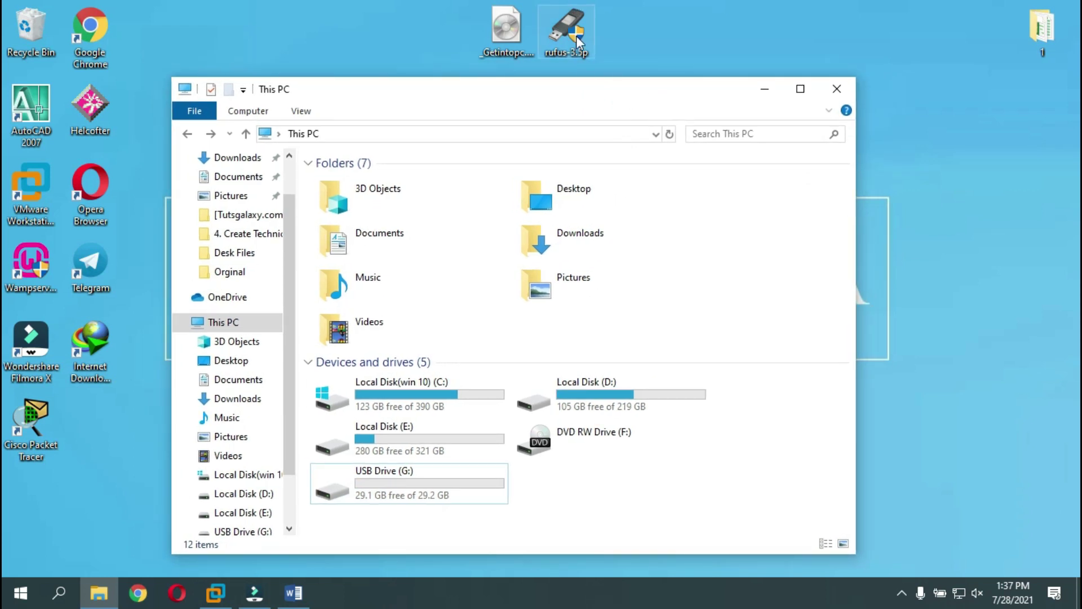
{"action": "left_click", "coordinate": [765, 89]}
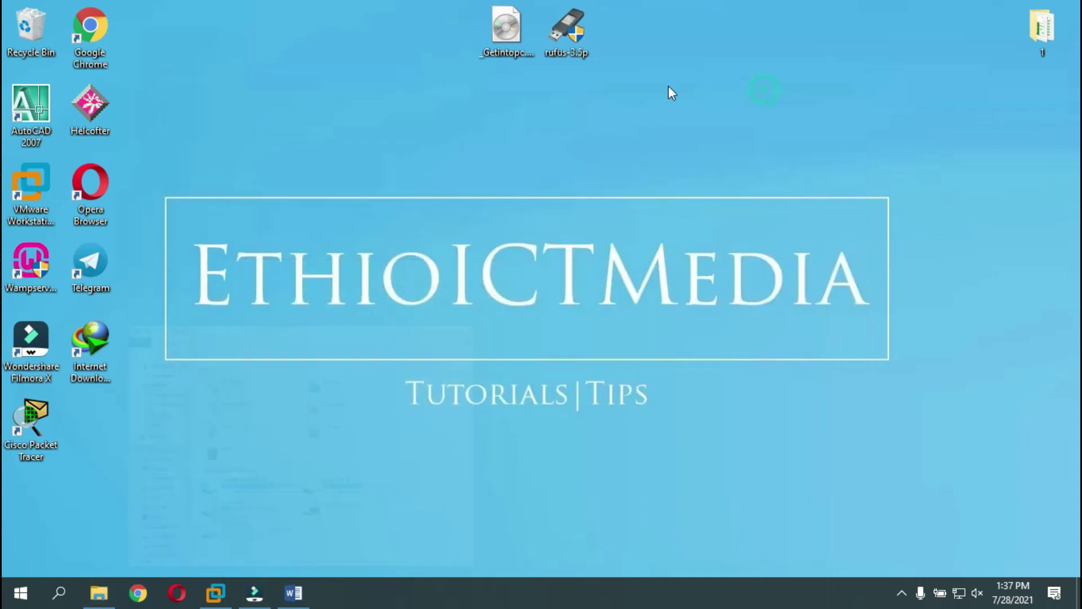
Step: Launch rufus-3.5p from the desktop with administrator permission and decline online update checks
{"action": "double_click", "coordinate": [569, 28]}
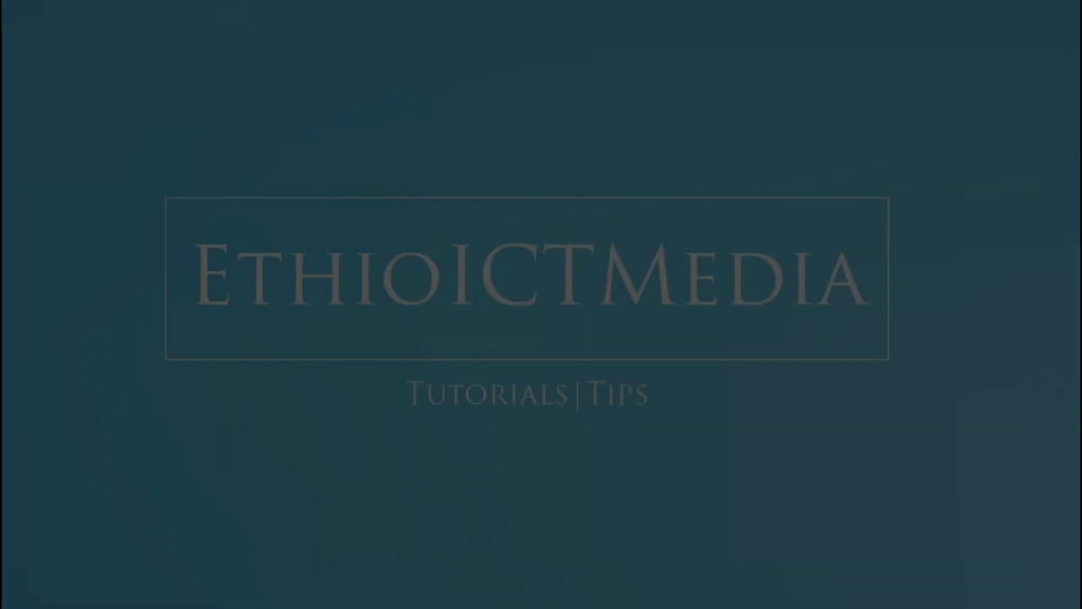
{"action": "left_click", "coordinate": [484, 402]}
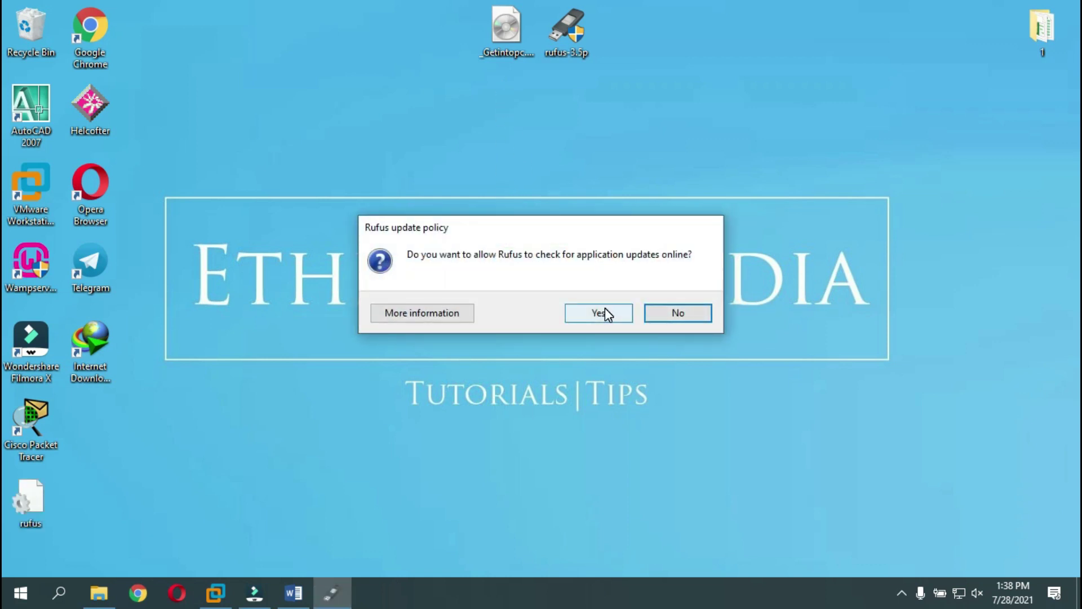
{"action": "left_click", "coordinate": [676, 313]}
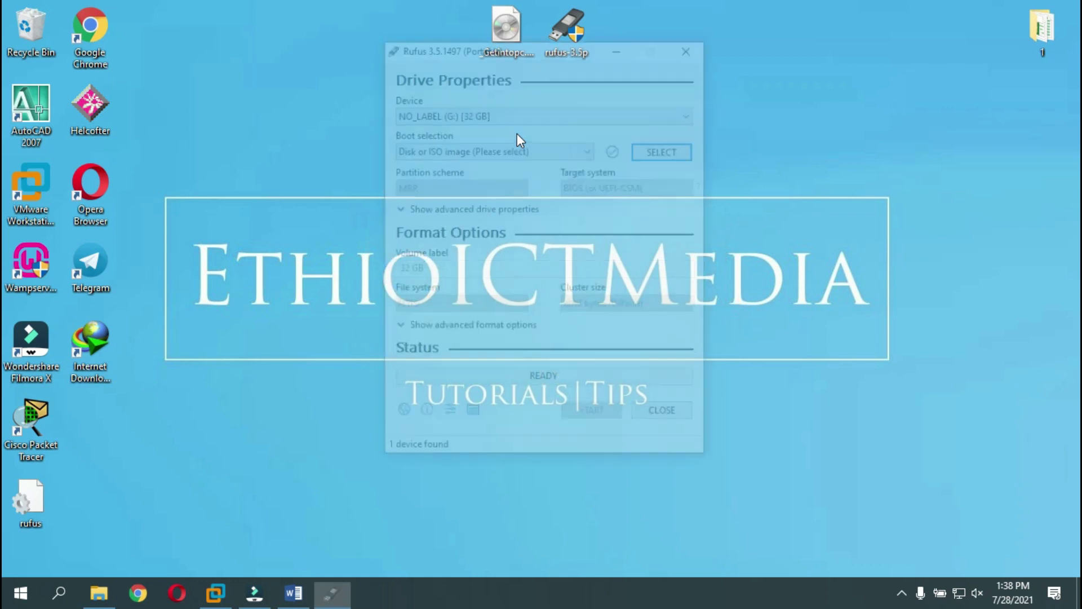
{"action": "left_click_drag", "start_coordinate": [545, 54], "coordinate": [614, 101]}
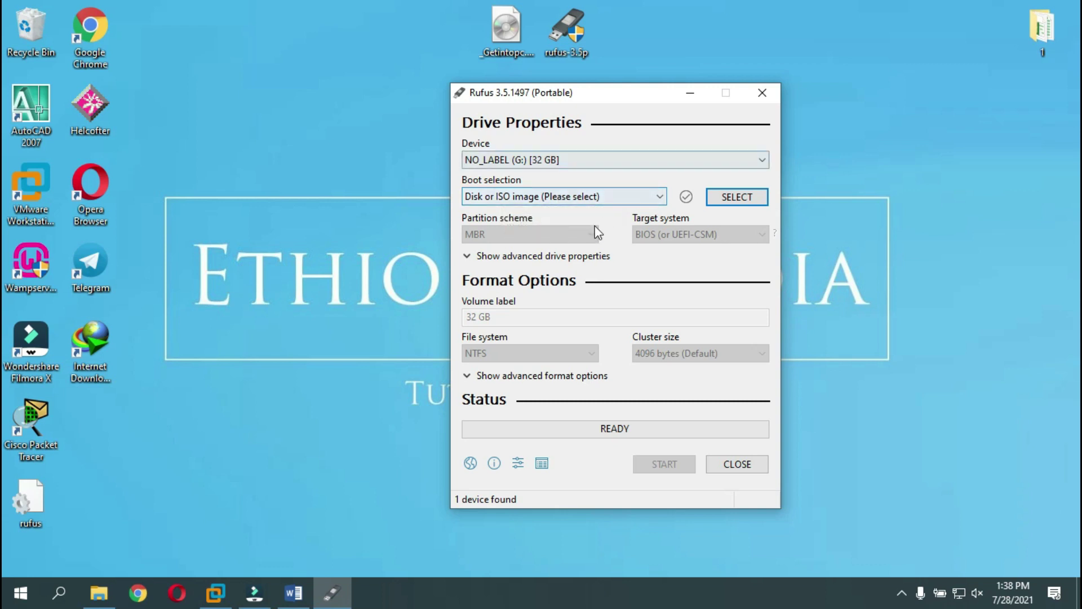
Step: Load the desktop ISO _Getintopc.com_Windows_11_Dev_Build_21996.1_With_Office_2019 as the boot image
{"action": "left_click", "coordinate": [731, 197]}
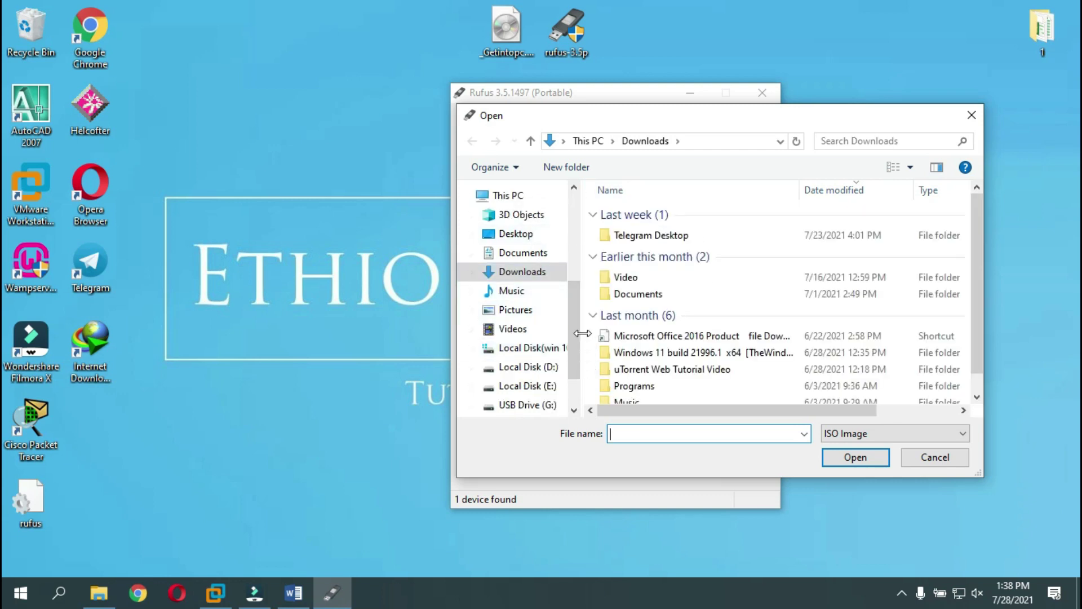
{"action": "left_click", "coordinate": [539, 235]}
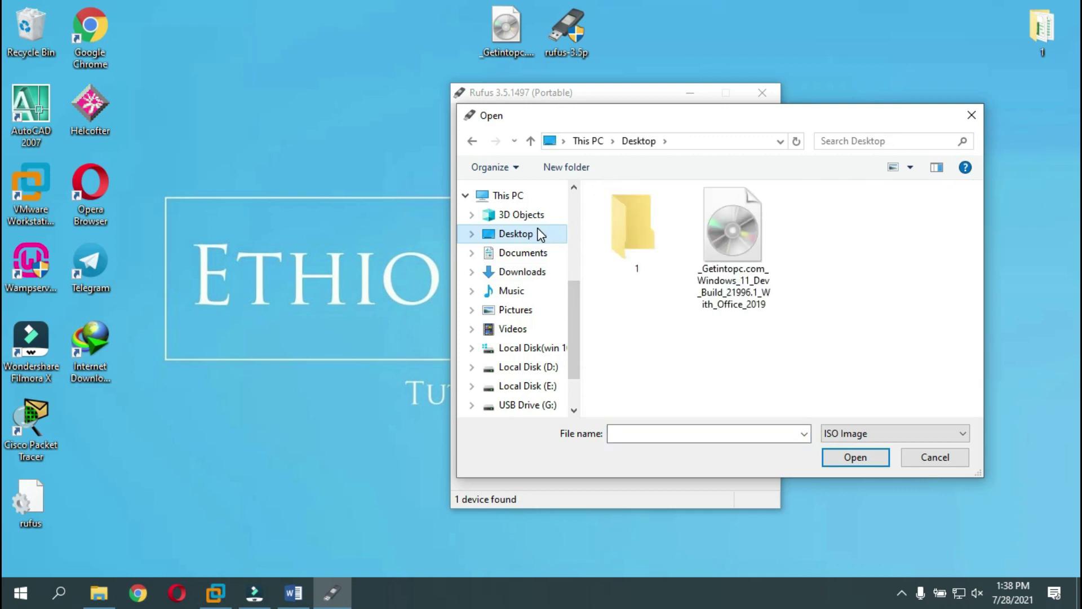
{"action": "left_click", "coordinate": [719, 225]}
{"action": "left_click", "coordinate": [853, 457]}
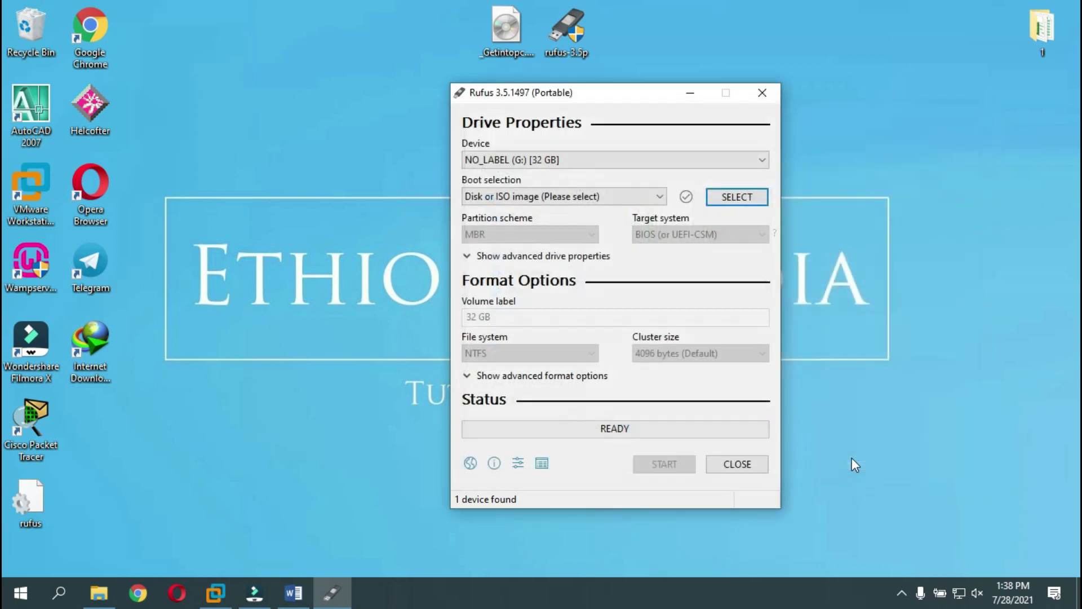
{"action": "left_click_drag", "start_coordinate": [615, 93], "coordinate": [524, 89]}
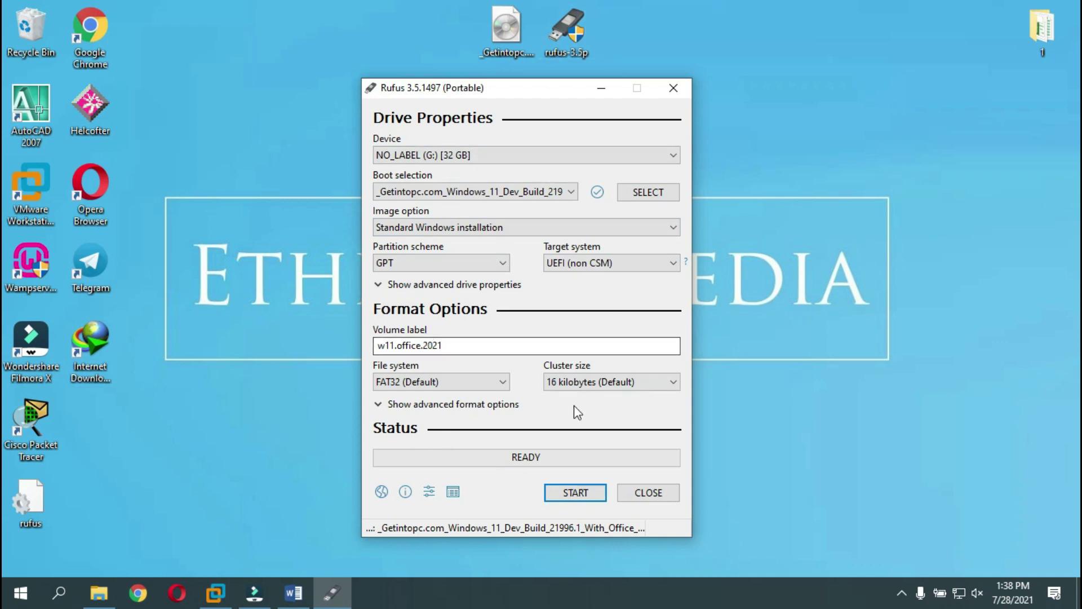
Step: Write the image to device NO_LABEL (G:) [32 GB], accepting the erasure of its data, and close Rufus
{"action": "left_click", "coordinate": [617, 155]}
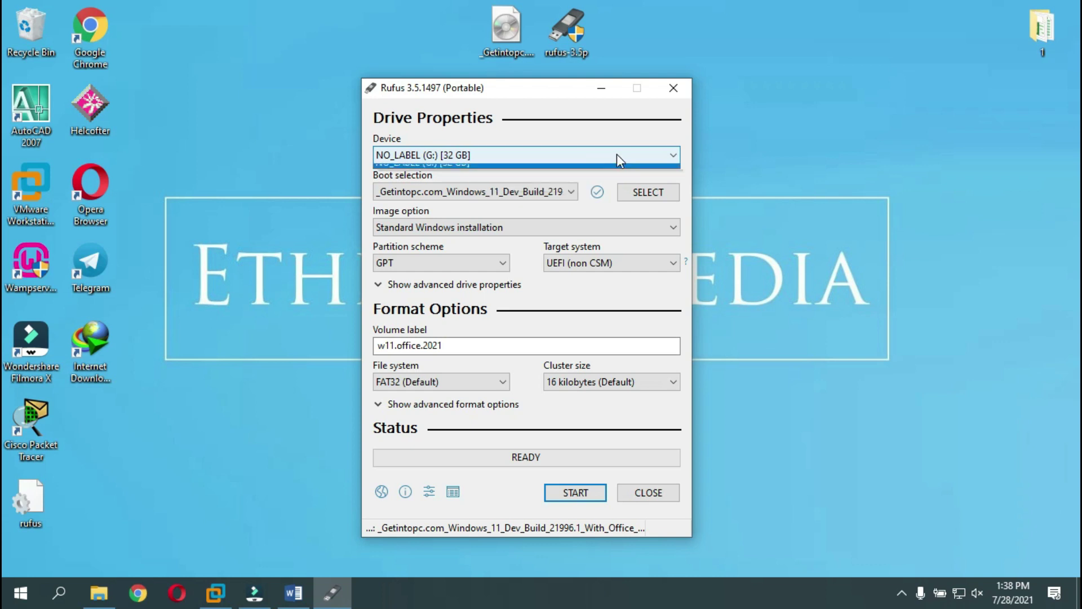
{"action": "left_click", "coordinate": [686, 187]}
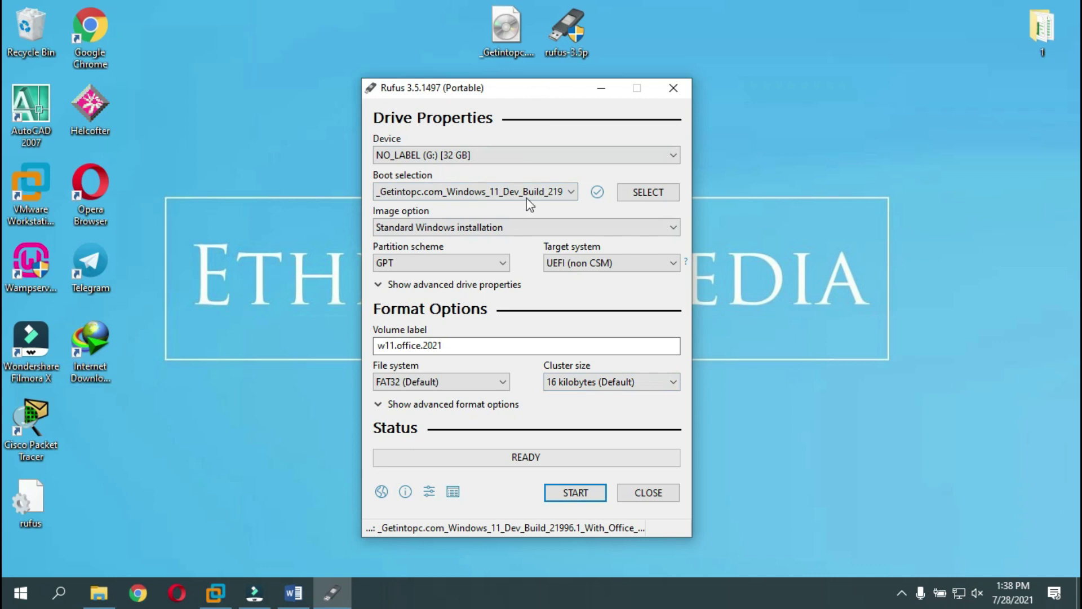
{"action": "left_click", "coordinate": [578, 493]}
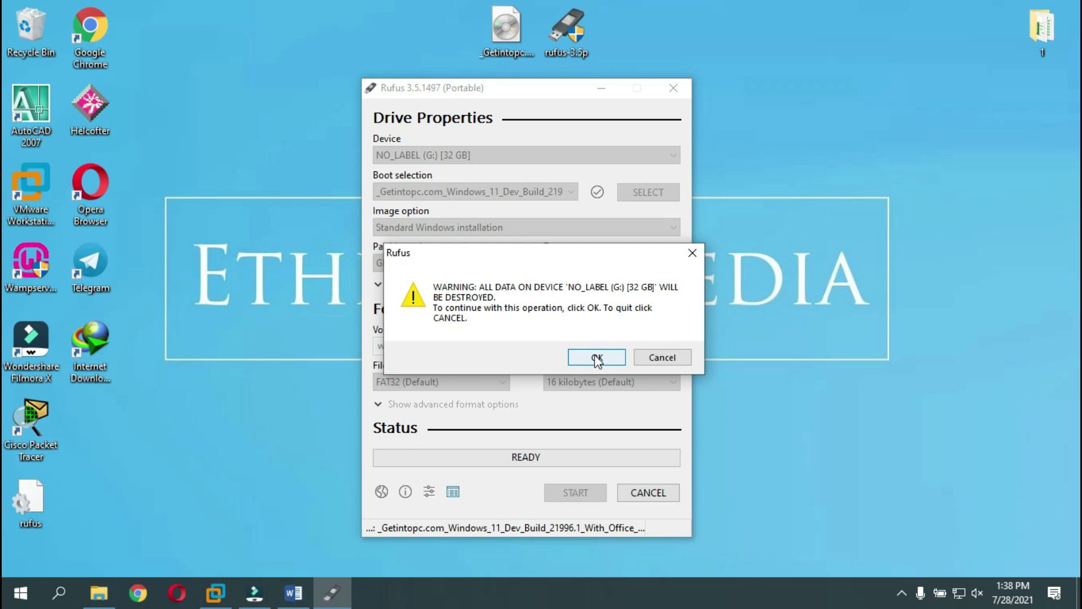
{"action": "left_click", "coordinate": [594, 356]}
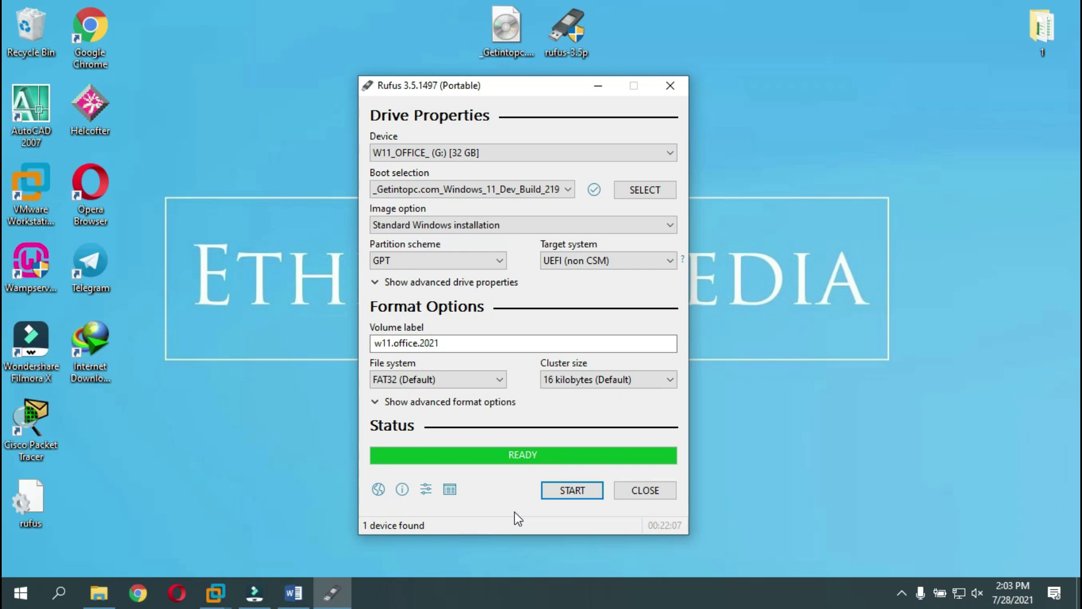
{"action": "left_click", "coordinate": [645, 492]}
Step: Examine the installation files on the W11_OFFICE_ (G:) drive in File Explorer, including the setup application
{"action": "left_click", "coordinate": [99, 593]}
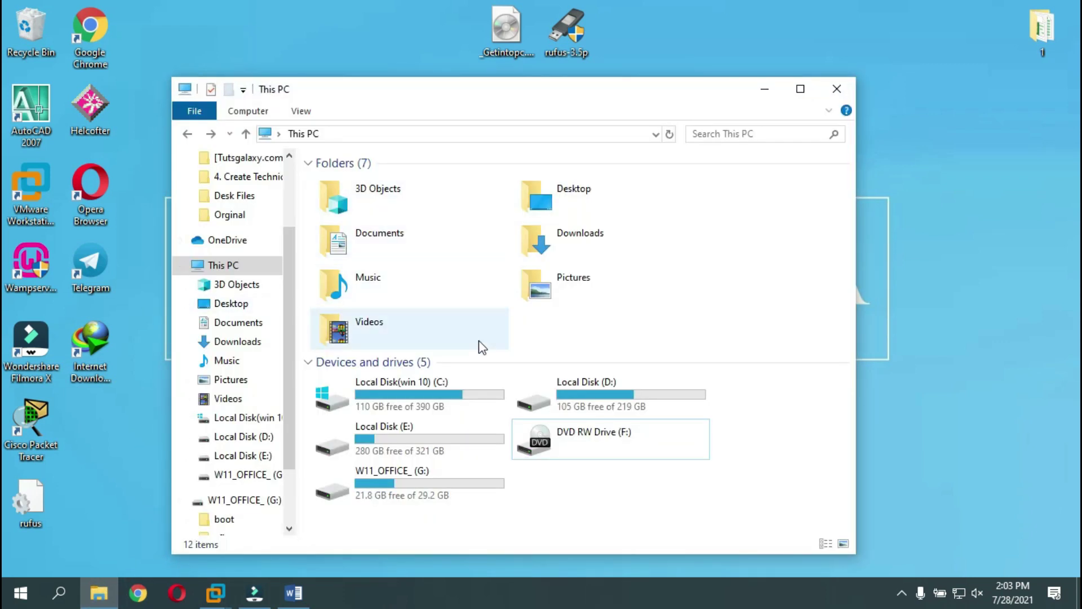
{"action": "left_click", "coordinate": [417, 496]}
{"action": "double_click", "coordinate": [417, 496]}
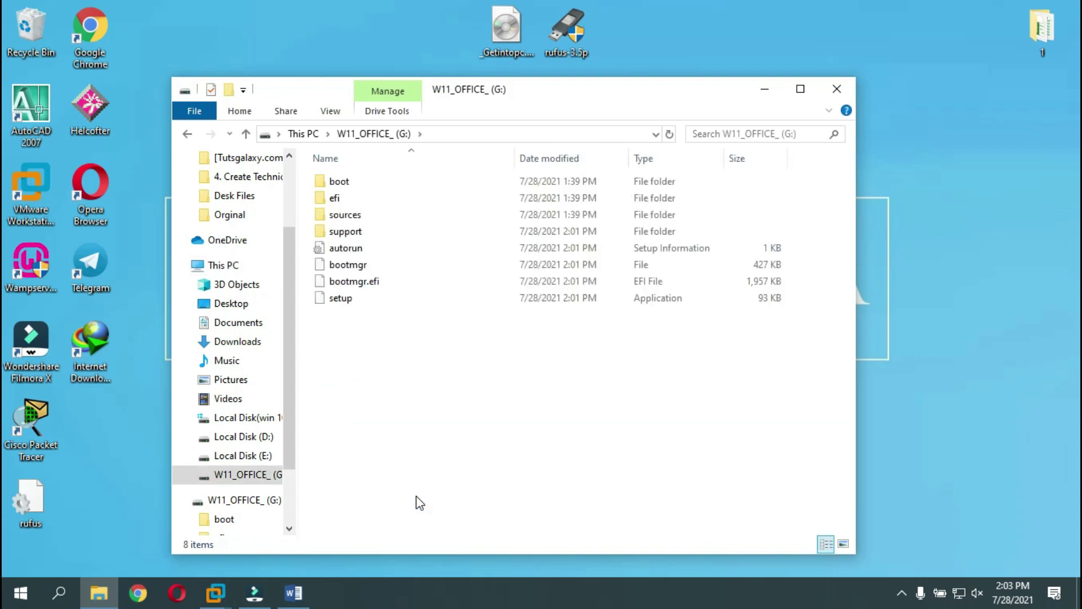
{"action": "left_click", "coordinate": [408, 299]}
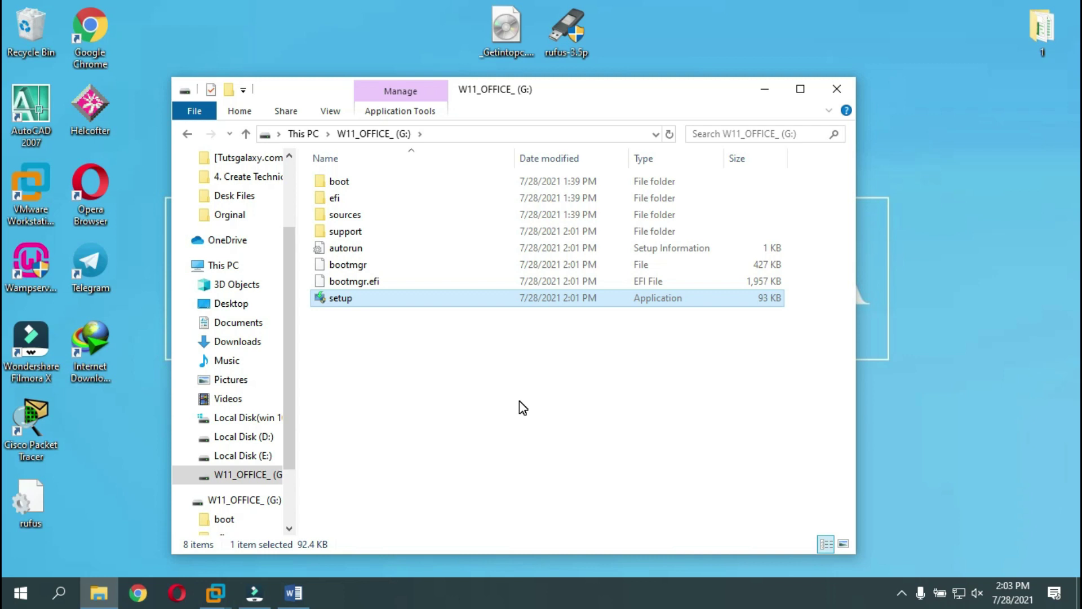
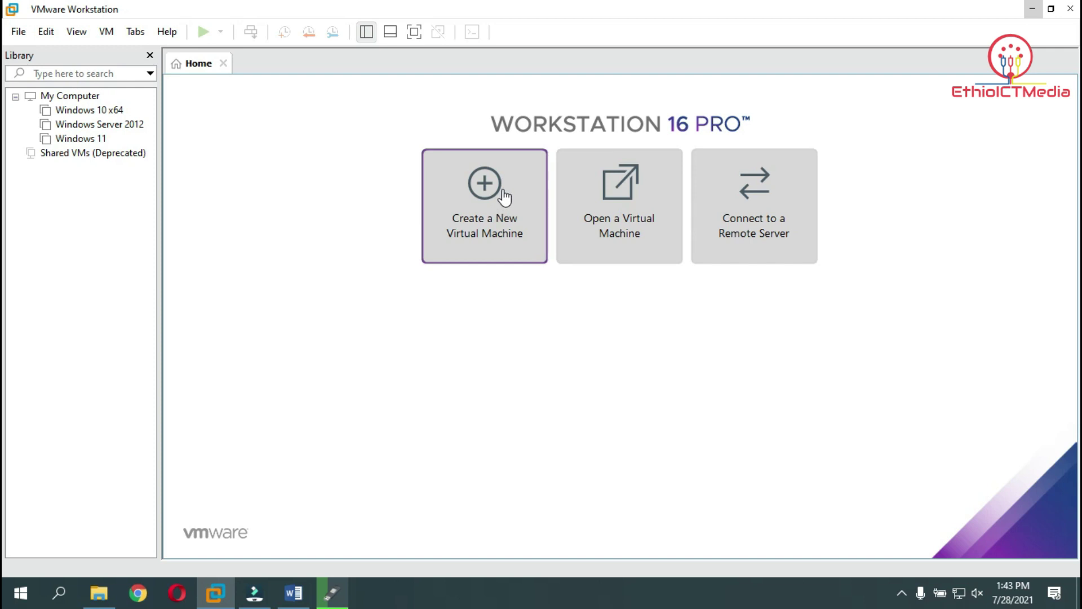
Step: Start a new Typical virtual machine in VMware Workstation with the desktop's Windows 11 Dev Build 21996.1 ISO as its installer disc image
{"action": "left_click", "coordinate": [497, 241]}
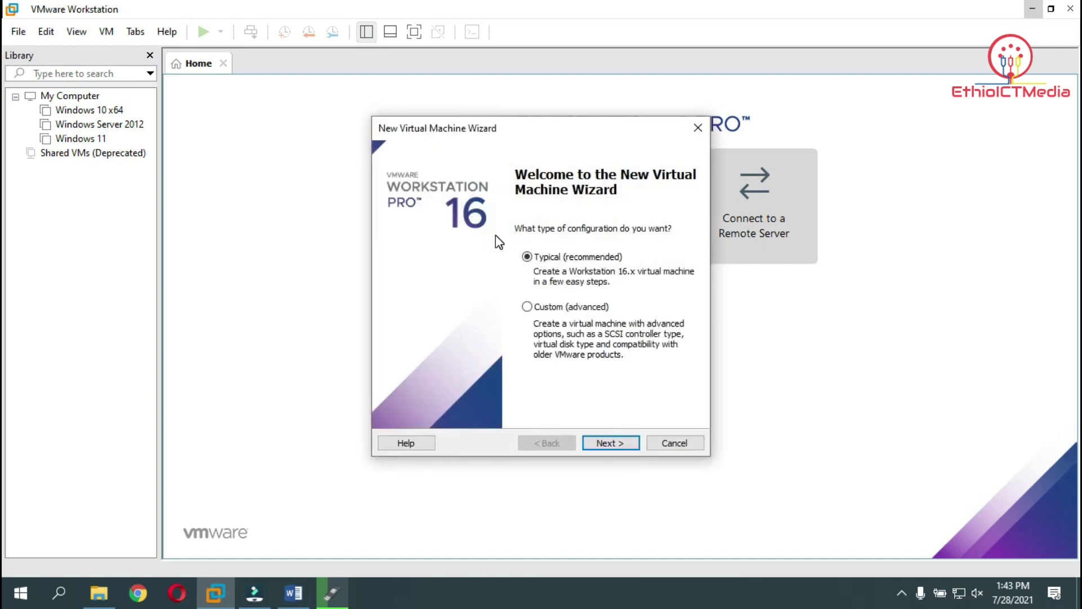
{"action": "left_click", "coordinate": [623, 444]}
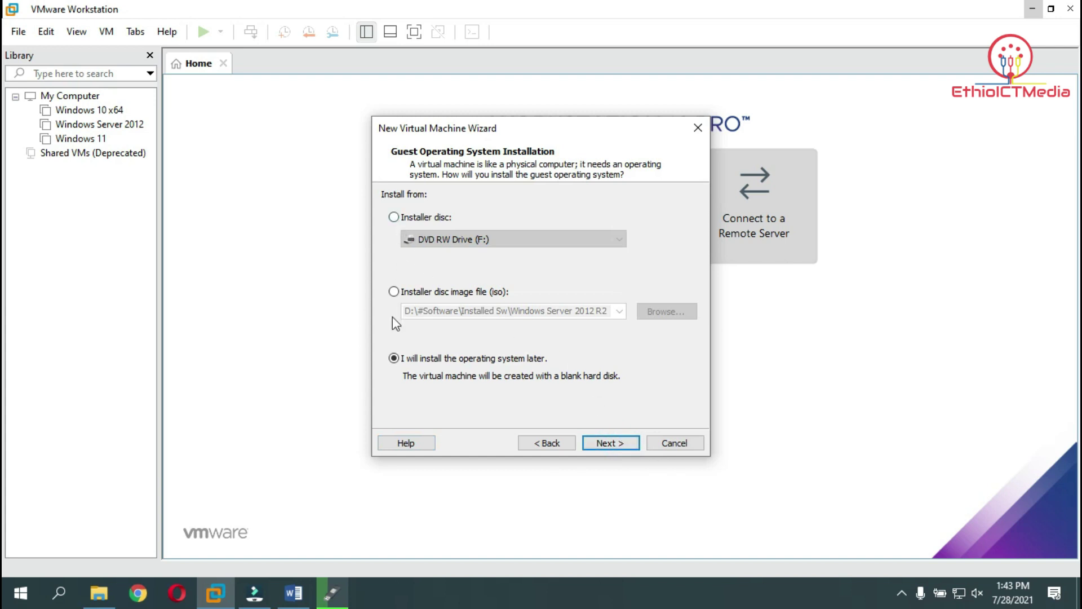
{"action": "left_click", "coordinate": [394, 292]}
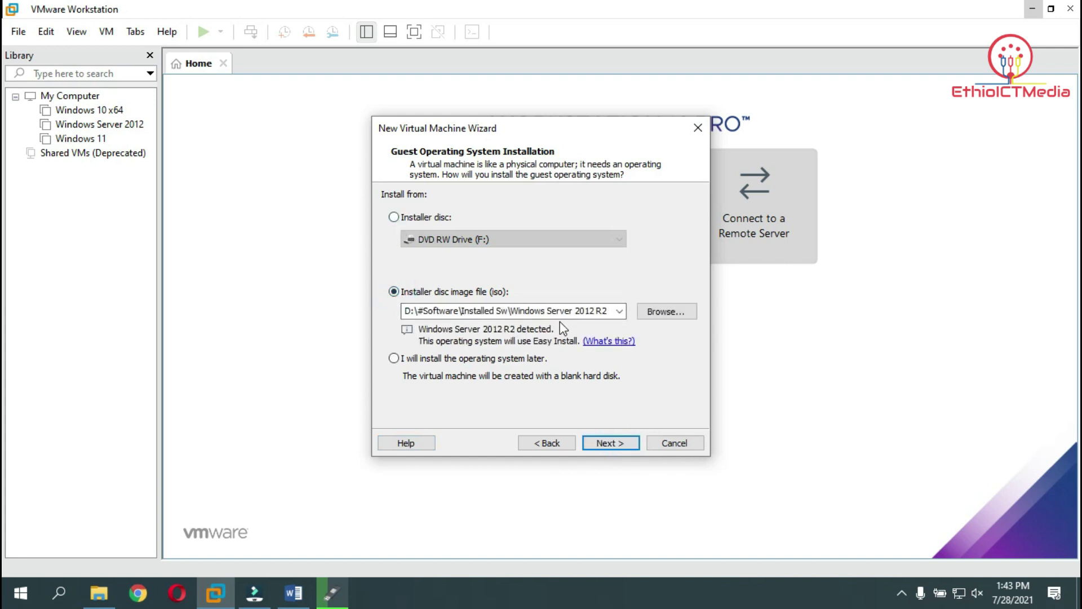
{"action": "left_click", "coordinate": [658, 313]}
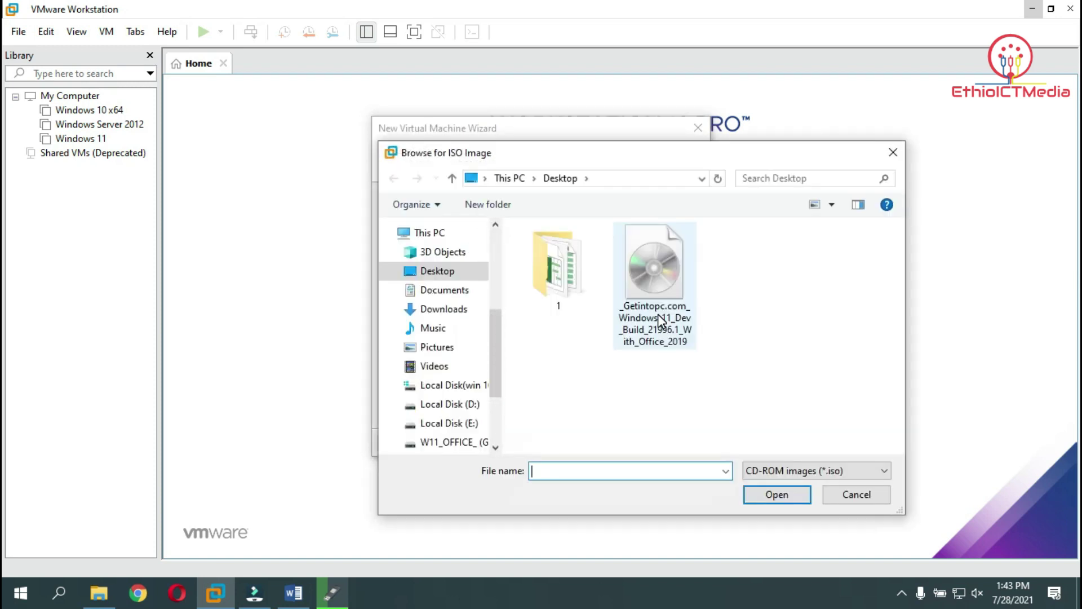
{"action": "left_click", "coordinate": [663, 276]}
{"action": "left_click", "coordinate": [781, 504]}
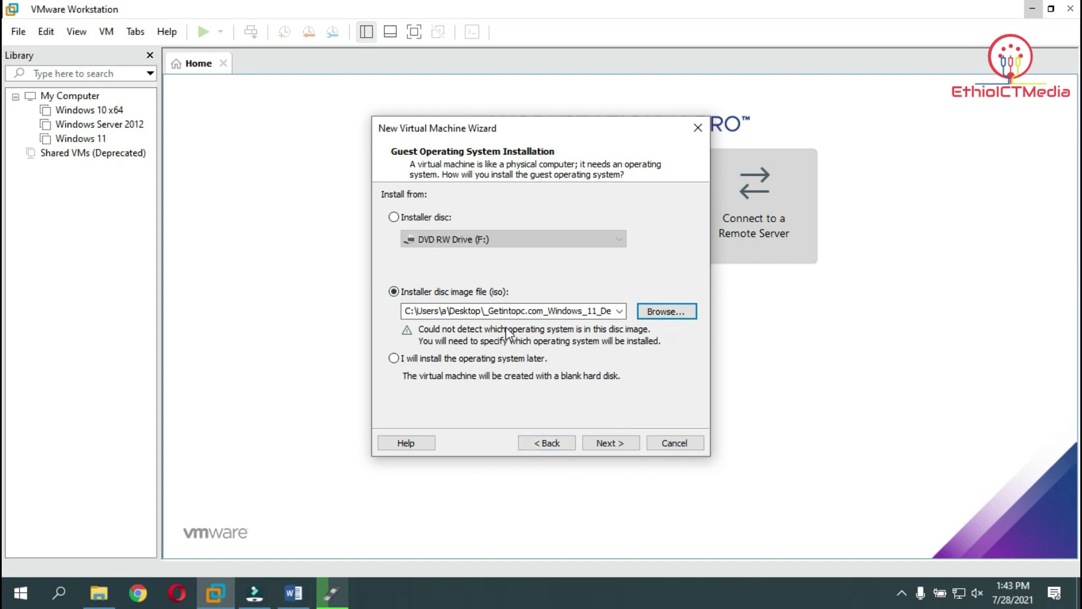
{"action": "left_click", "coordinate": [618, 438]}
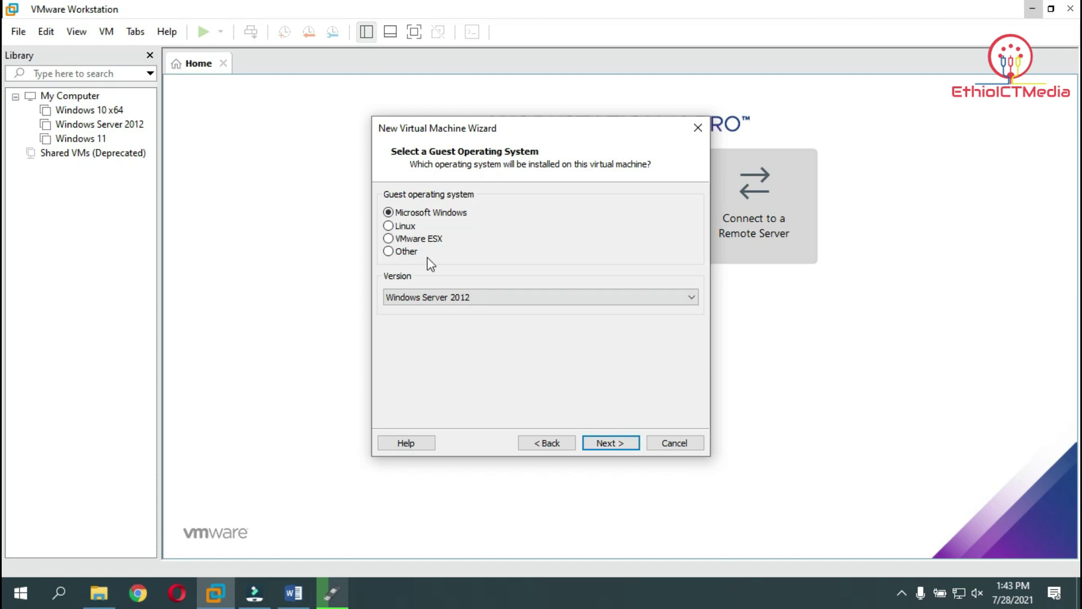
Step: Set the Microsoft Windows guest version to Windows 10 x64 and continue to the virtual machine naming page
{"action": "left_click", "coordinate": [506, 302]}
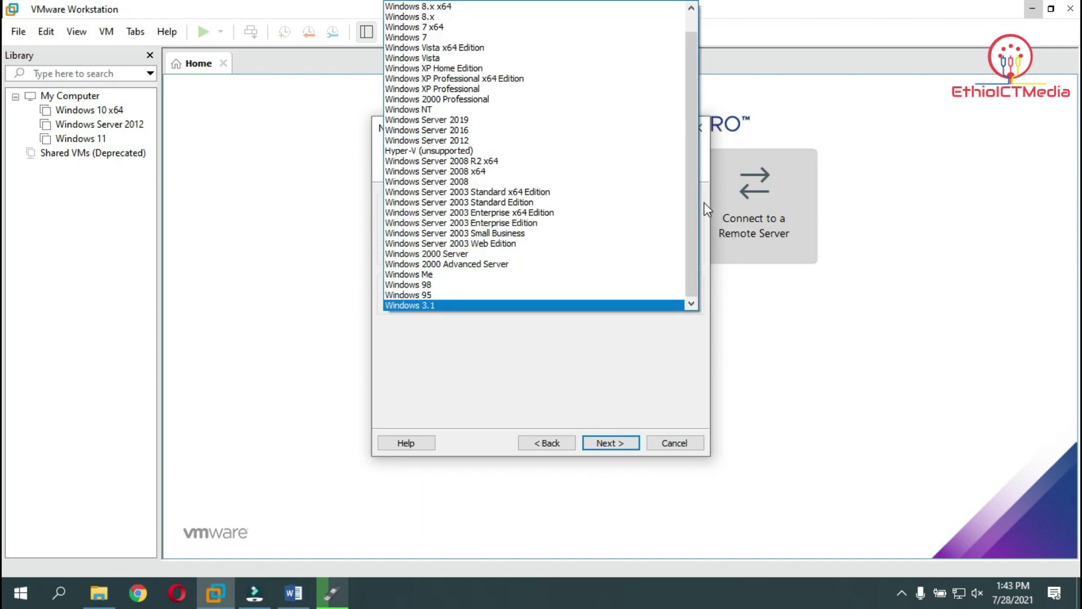
{"action": "left_click_drag", "start_coordinate": [692, 198], "coordinate": [692, 181]}
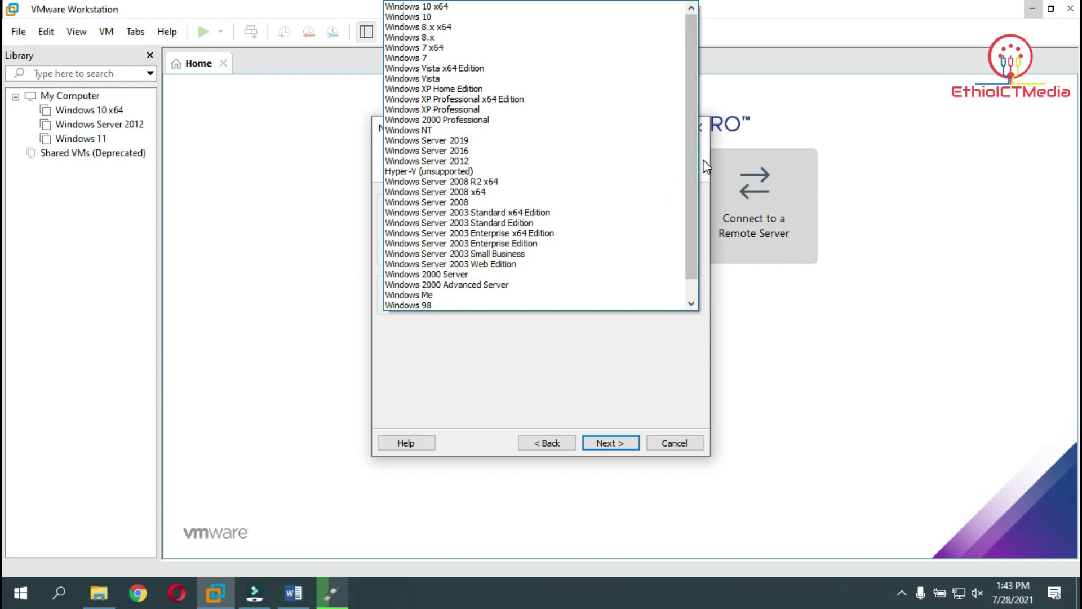
{"action": "left_click", "coordinate": [461, 6]}
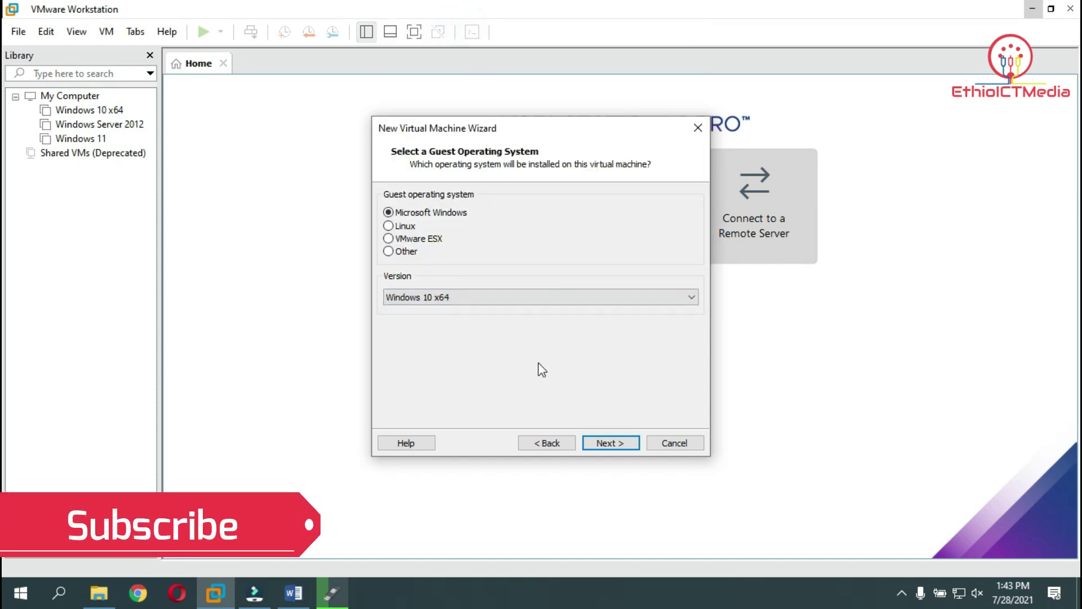
{"action": "left_click", "coordinate": [613, 440]}
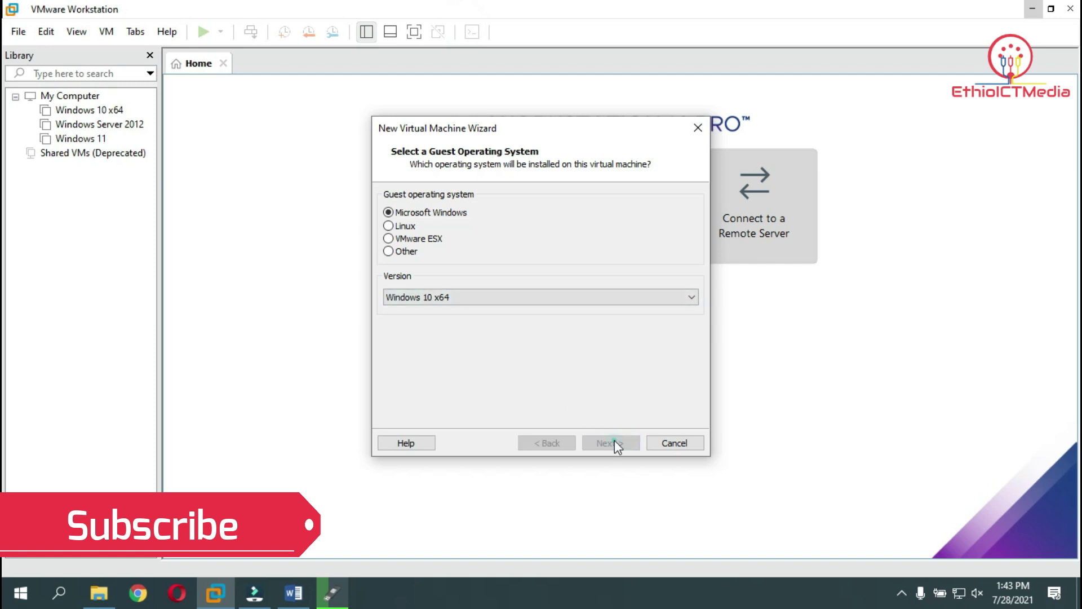
Step: Name the virtual machine Windows 11 (2)
{"action": "left_click", "coordinate": [479, 216]}
{"action": "left_click_drag", "start_coordinate": [451, 216], "coordinate": [432, 215]}
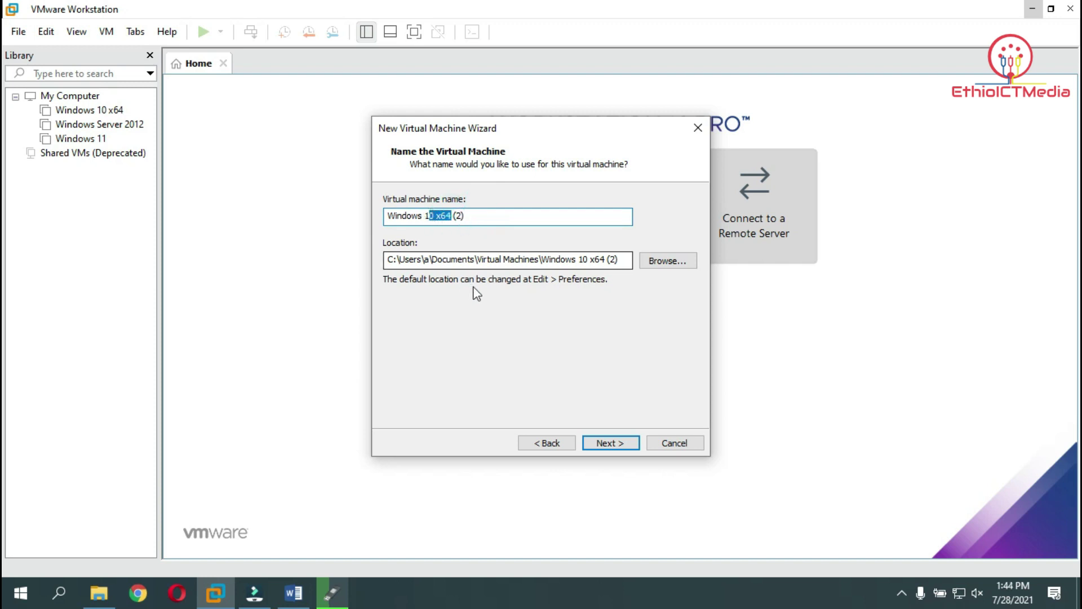
{"action": "type", "text": "1"}
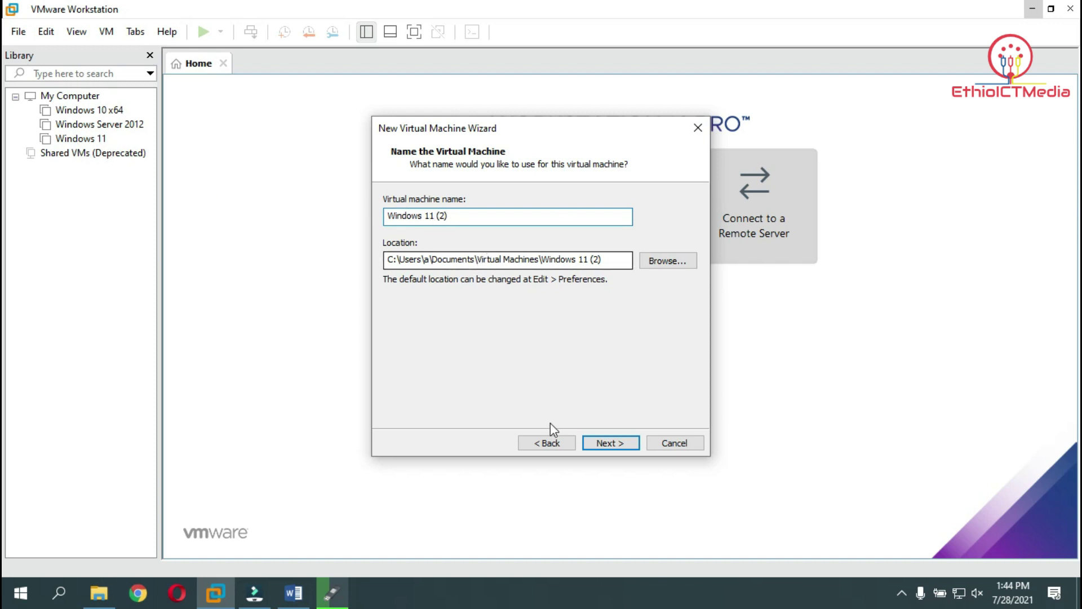
Step: Create the Windows 11 (2) virtual machine with a 60 GB disk split into multiple files
{"action": "left_click", "coordinate": [609, 443]}
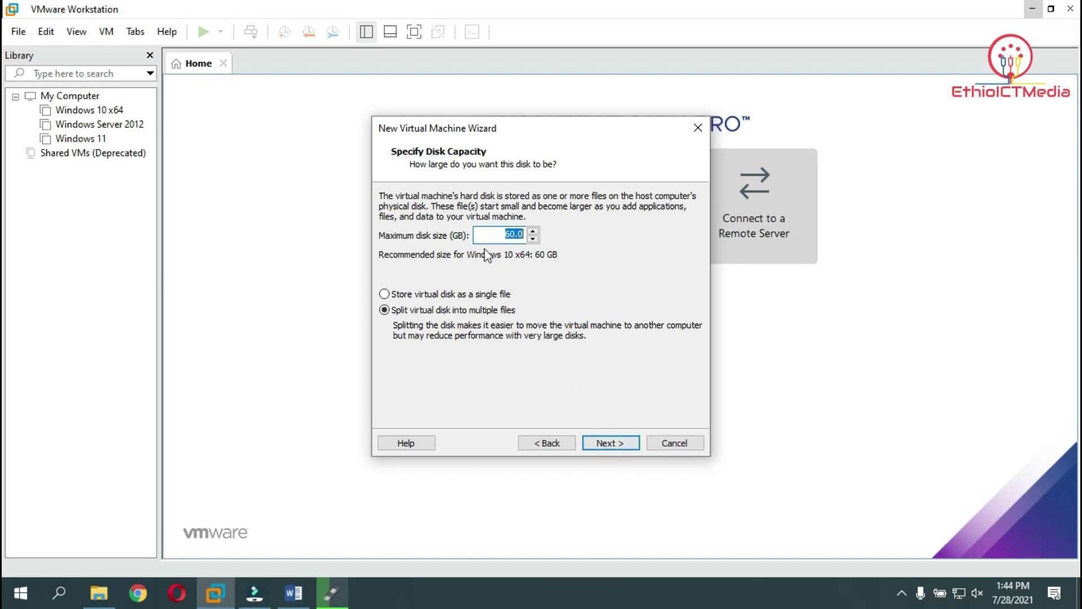
{"action": "left_click", "coordinate": [610, 443]}
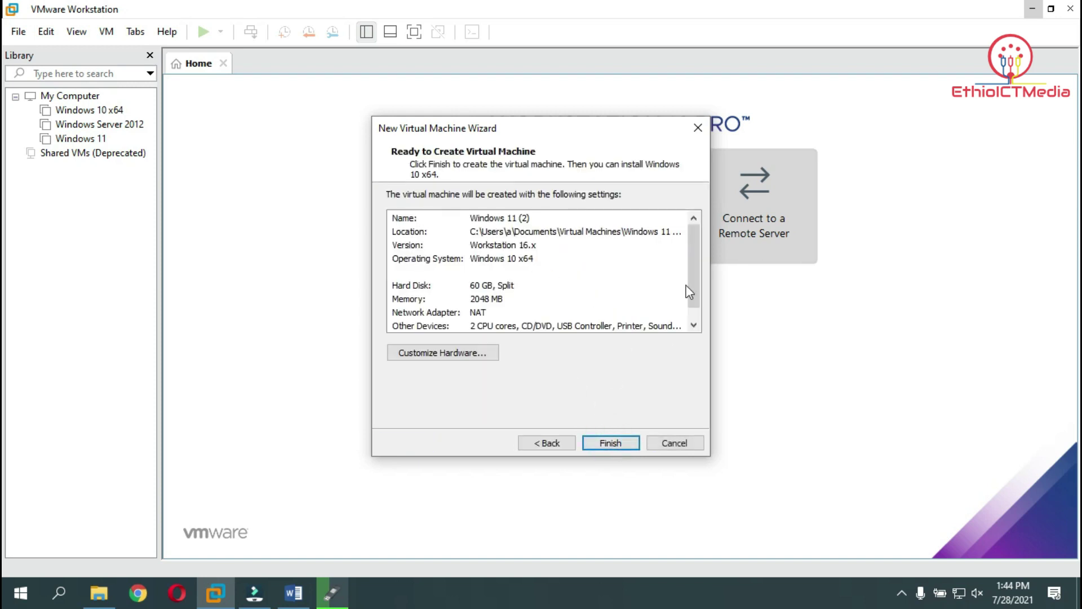
{"action": "scroll", "coordinate": [694, 260], "scroll_direction": "down", "scroll_amount": 1}
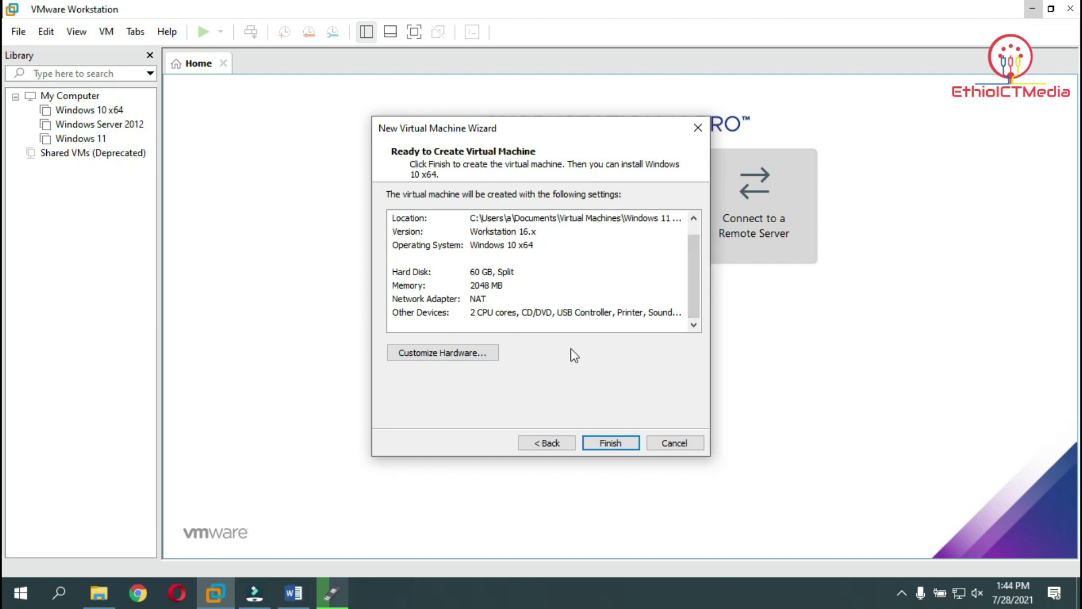
{"action": "left_click", "coordinate": [617, 444]}
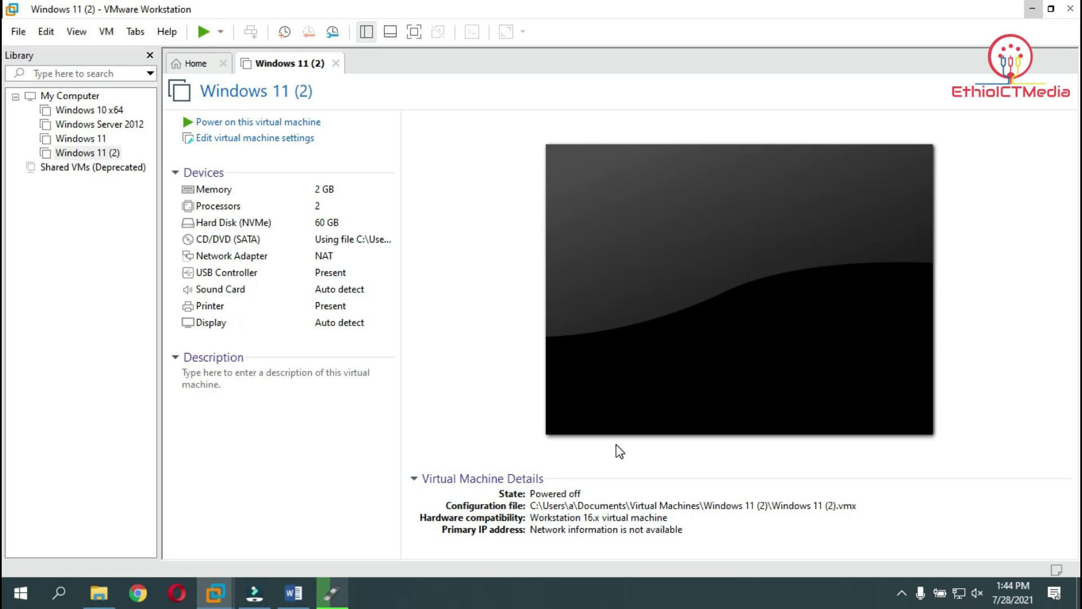
Step: Power on the Windows 11 (2) virtual machine in full screen and boot it from the installation disc
{"action": "left_click", "coordinate": [285, 125]}
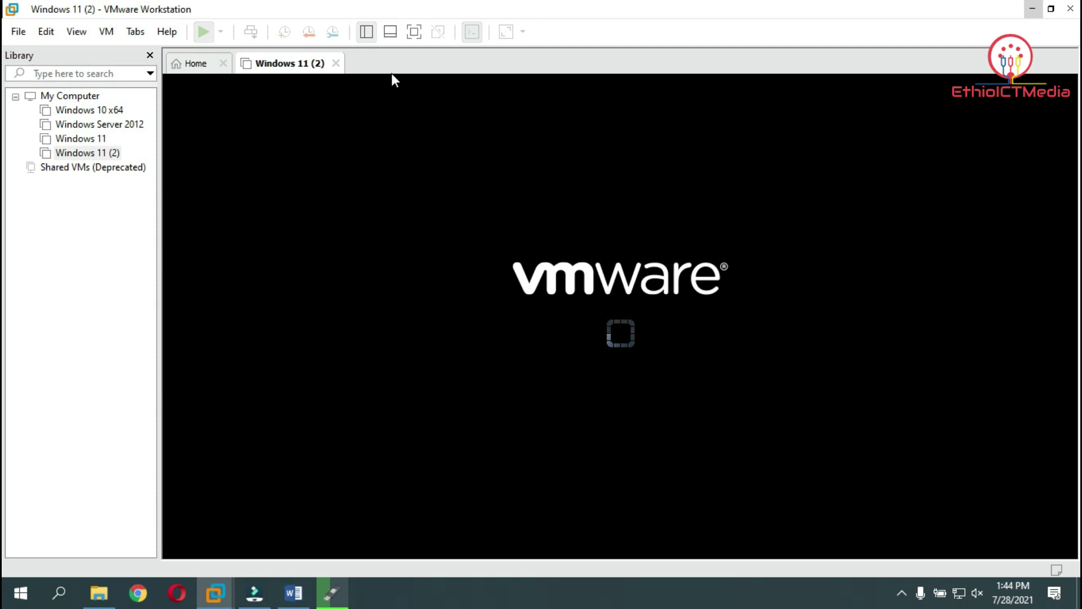
{"action": "left_click", "coordinate": [414, 32]}
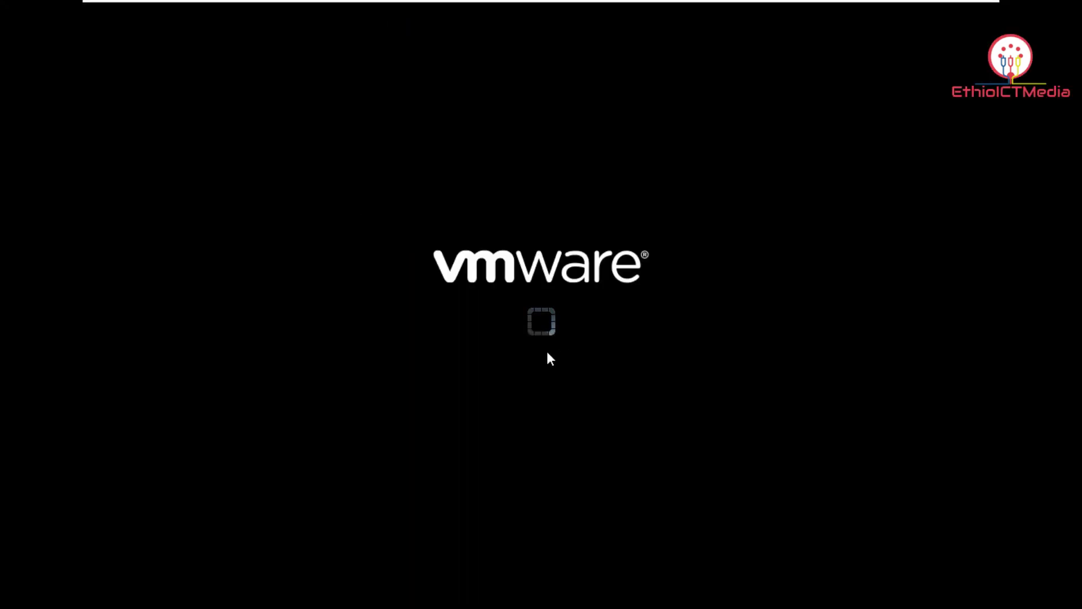
{"action": "left_click", "coordinate": [523, 355]}
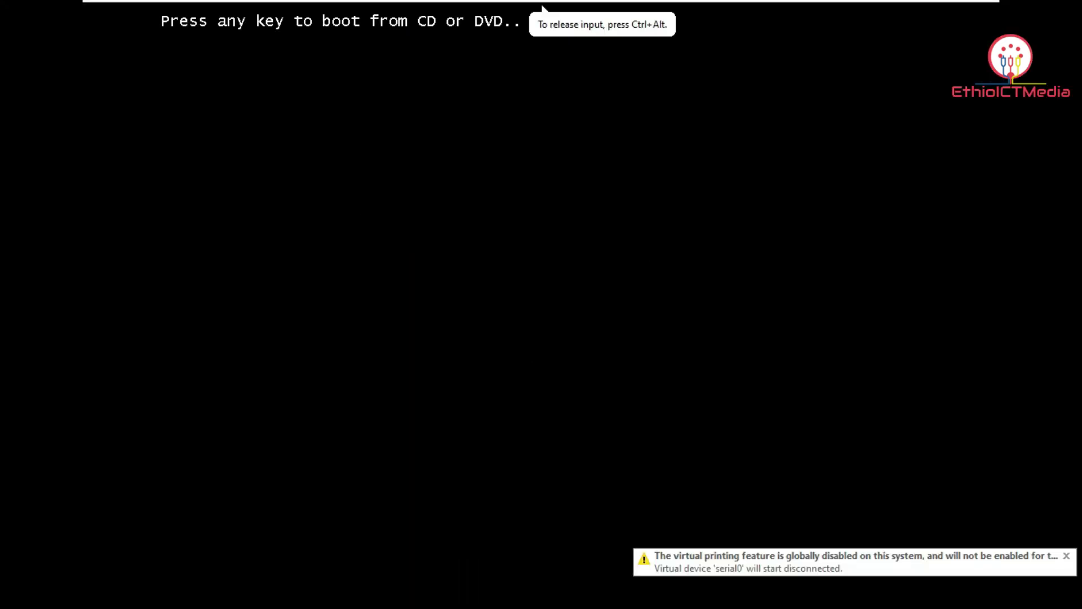
{"action": "key", "text": "Return"}
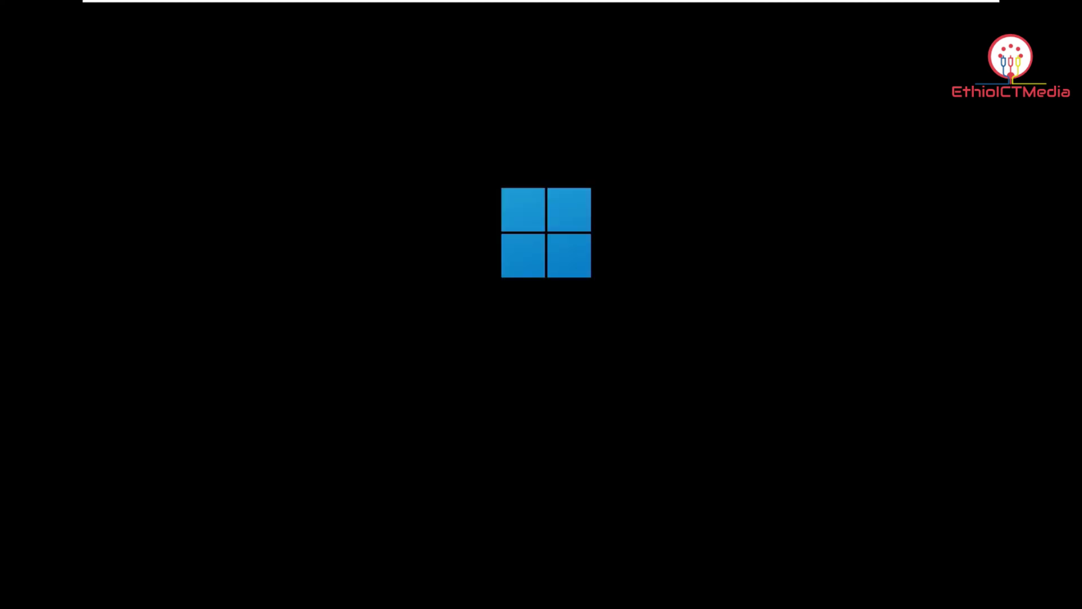
{"action": "key", "text": "ctrl+alt"}
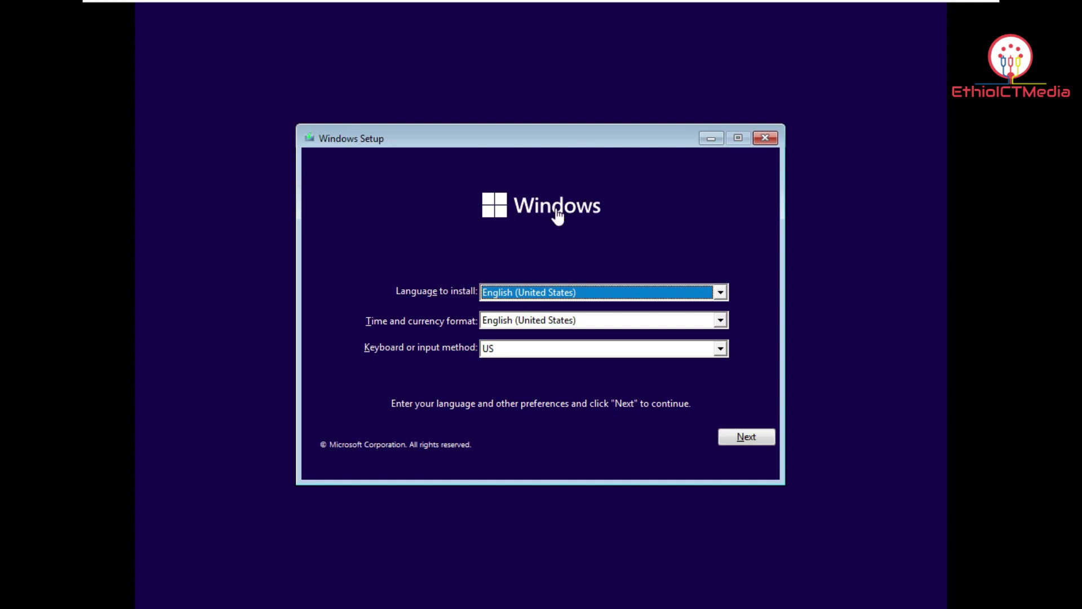
Step: Start the Windows installation with English (United States) language and format settings and the US keyboard
{"action": "left_click", "coordinate": [744, 443]}
{"action": "left_click", "coordinate": [743, 438]}
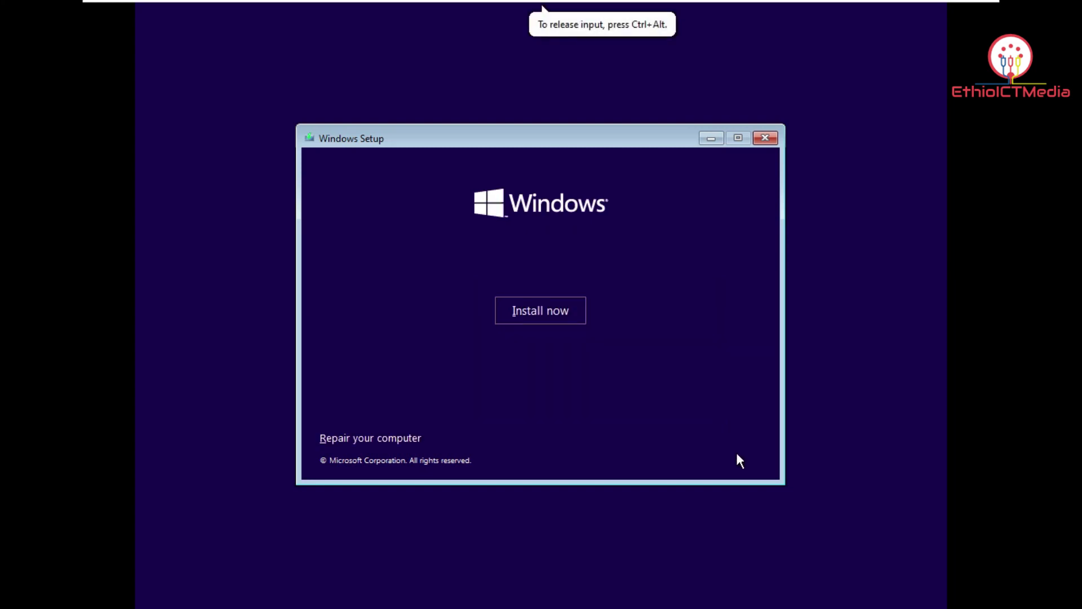
{"action": "left_click", "coordinate": [548, 311]}
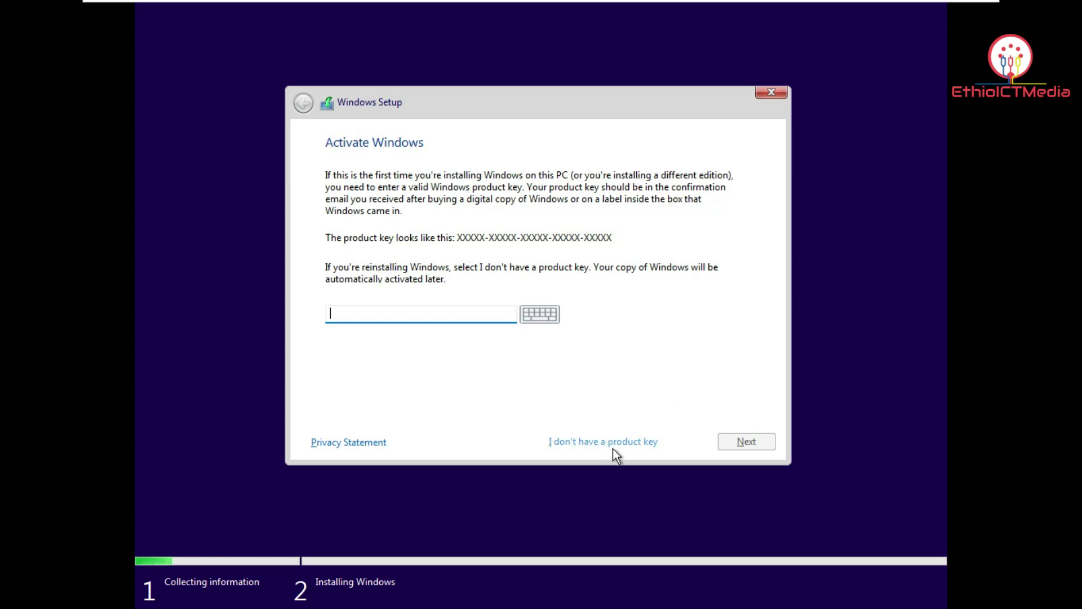
Step: Skip the product key and select Windows 11 Pro as the operating system to install
{"action": "left_click", "coordinate": [634, 439]}
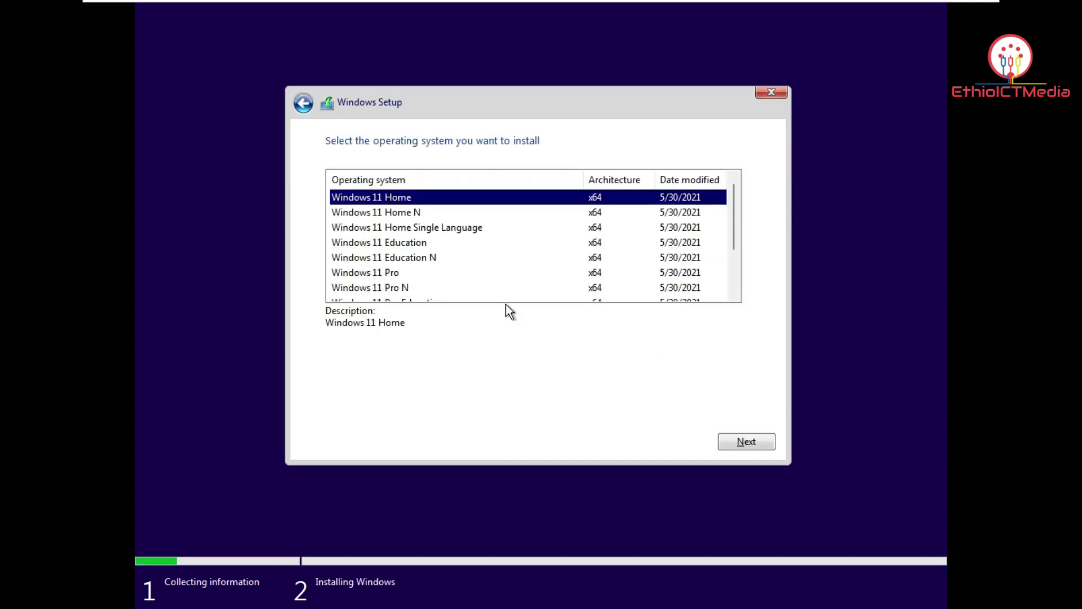
{"action": "left_click", "coordinate": [393, 272]}
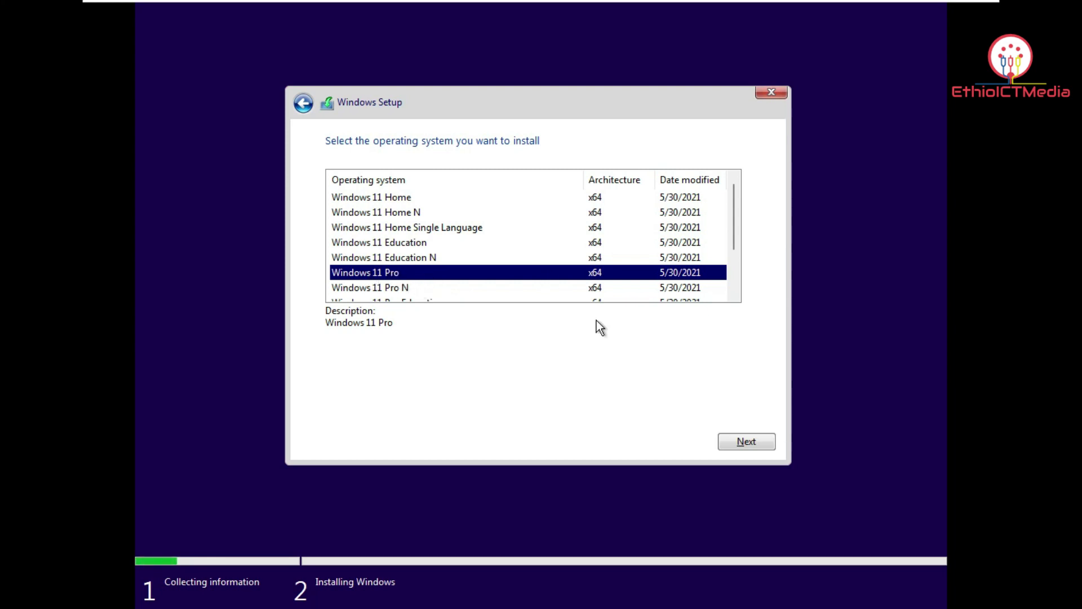
{"action": "left_click", "coordinate": [755, 443]}
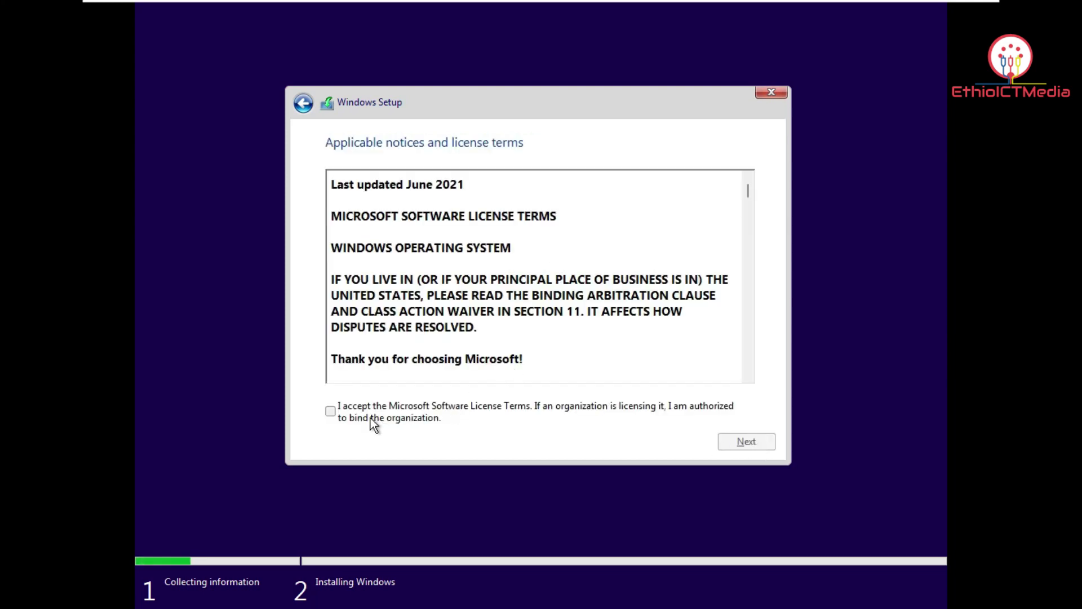
Step: Accept the Microsoft Software License Terms and choose the Custom: Install Windows only (advanced) installation type
{"action": "left_click", "coordinate": [331, 411]}
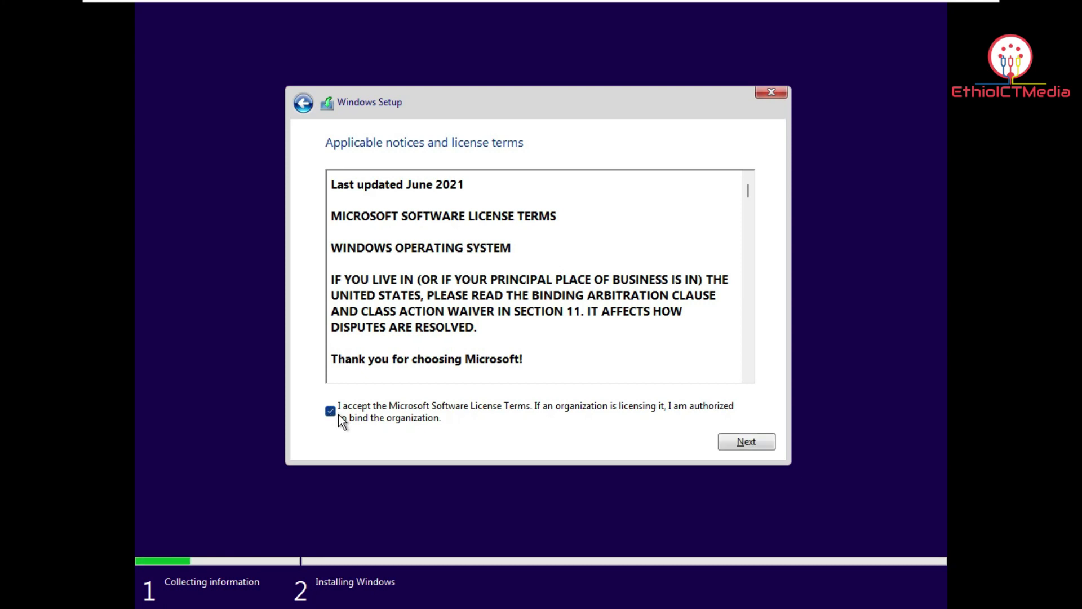
{"action": "left_click", "coordinate": [743, 440]}
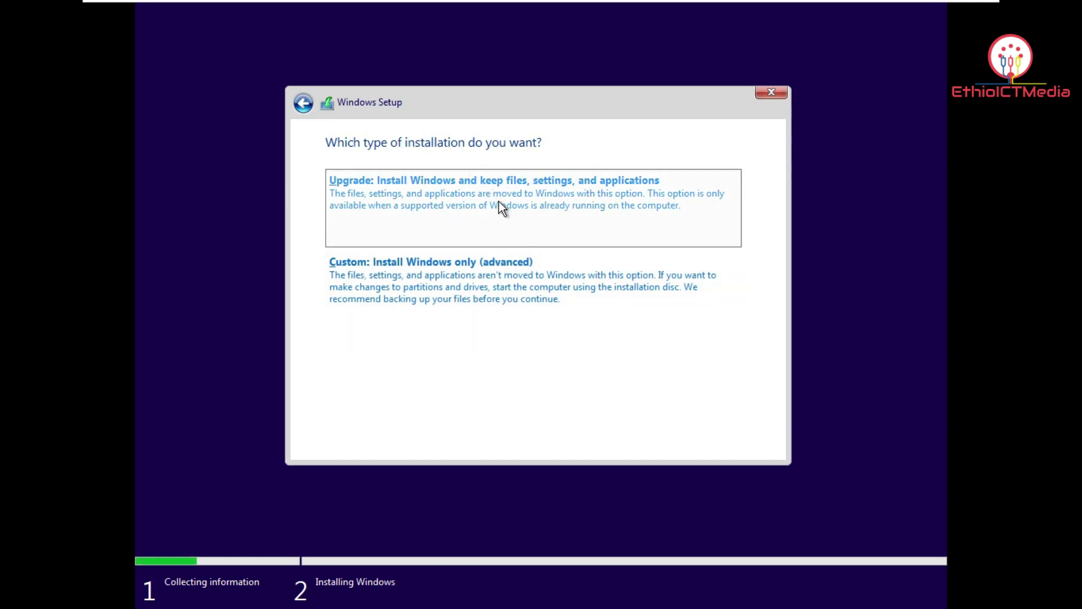
{"action": "left_click", "coordinate": [496, 276]}
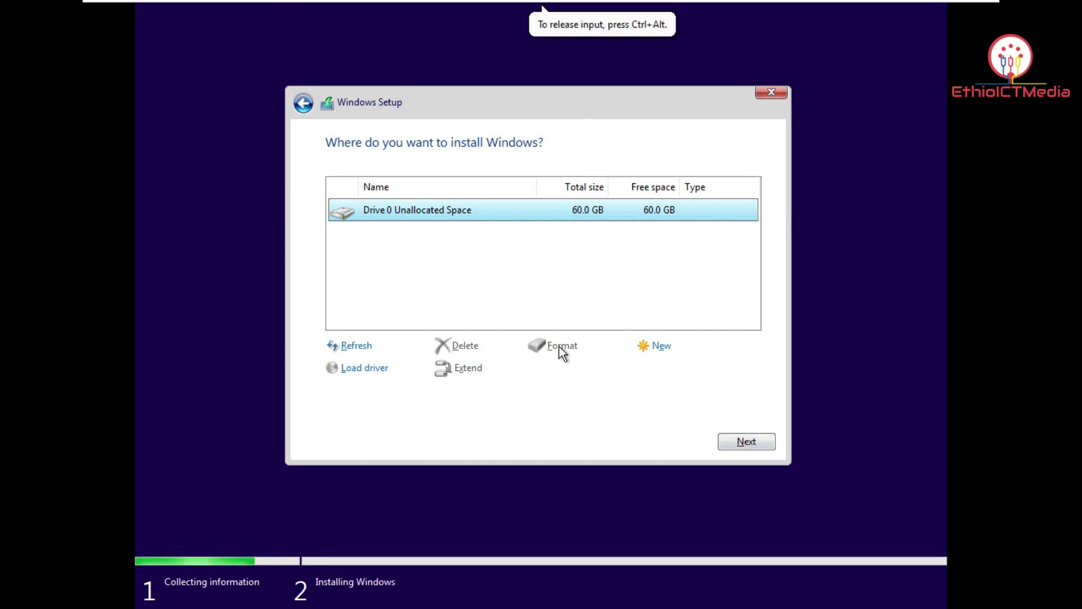
Step: Create a 40000 MB partition in Drive 0's unallocated space, allowing additional partitions for system files
{"action": "left_click", "coordinate": [649, 352]}
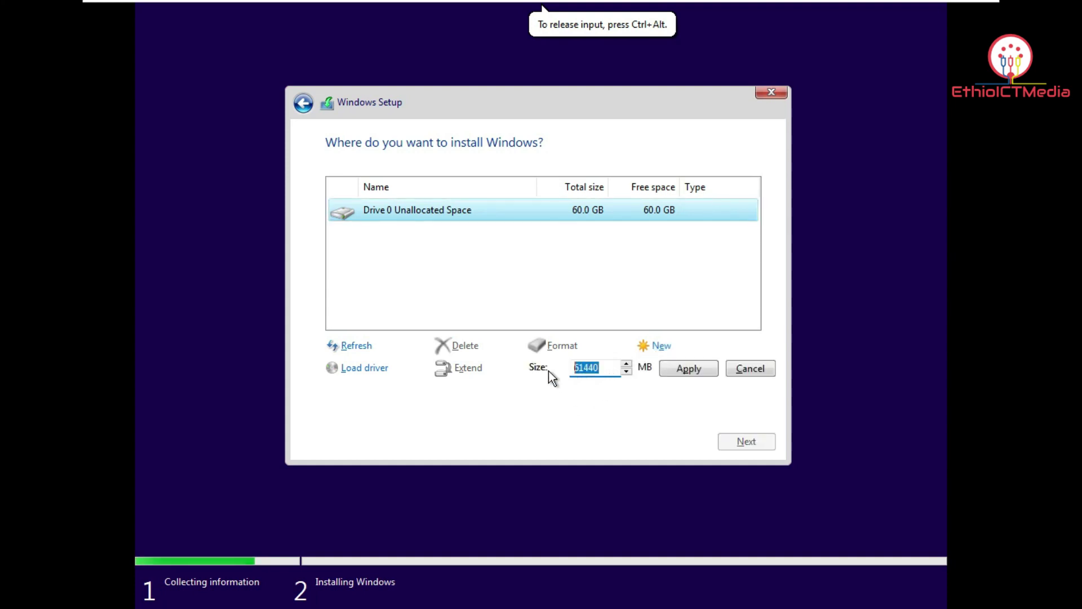
{"action": "type", "text": "40000"}
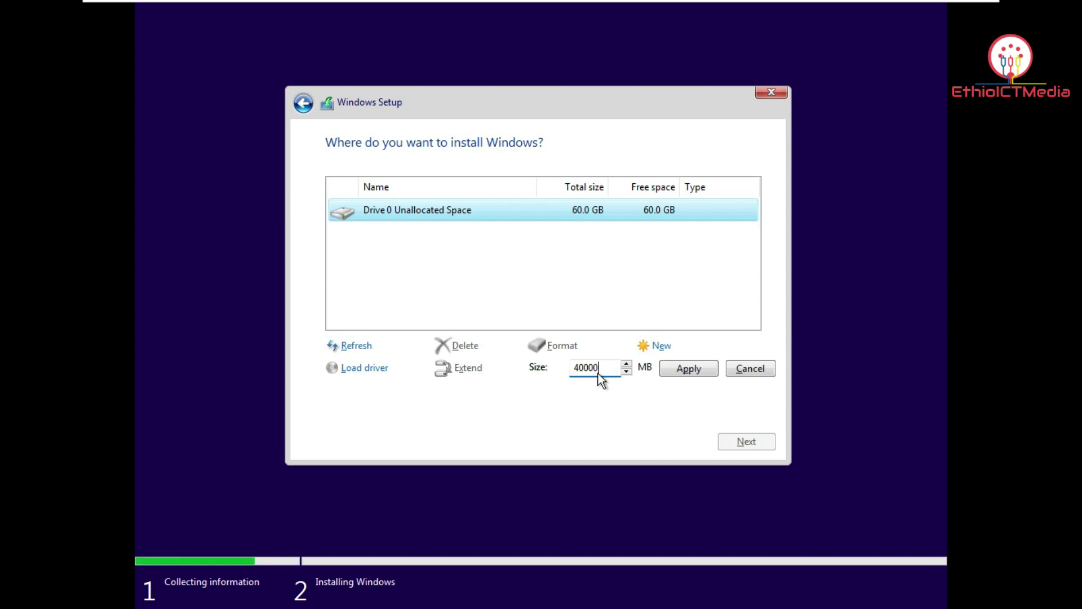
{"action": "left_click", "coordinate": [694, 375]}
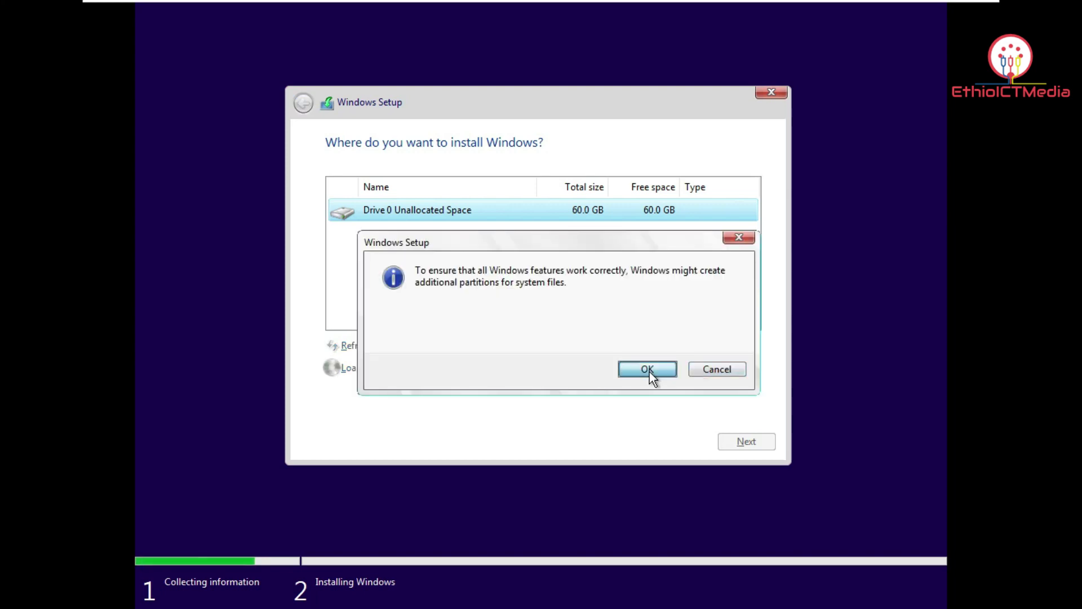
{"action": "left_click", "coordinate": [647, 371]}
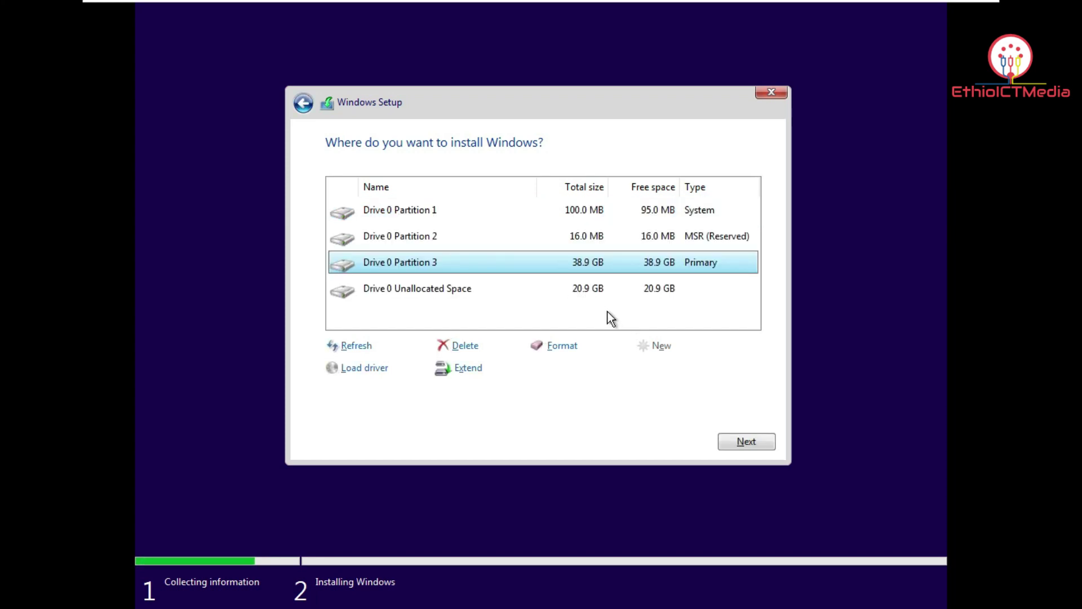
Step: Create another partition from all of Drive 0's remaining unallocated space
{"action": "left_click", "coordinate": [590, 293]}
{"action": "left_click", "coordinate": [589, 269]}
{"action": "left_click", "coordinate": [595, 295]}
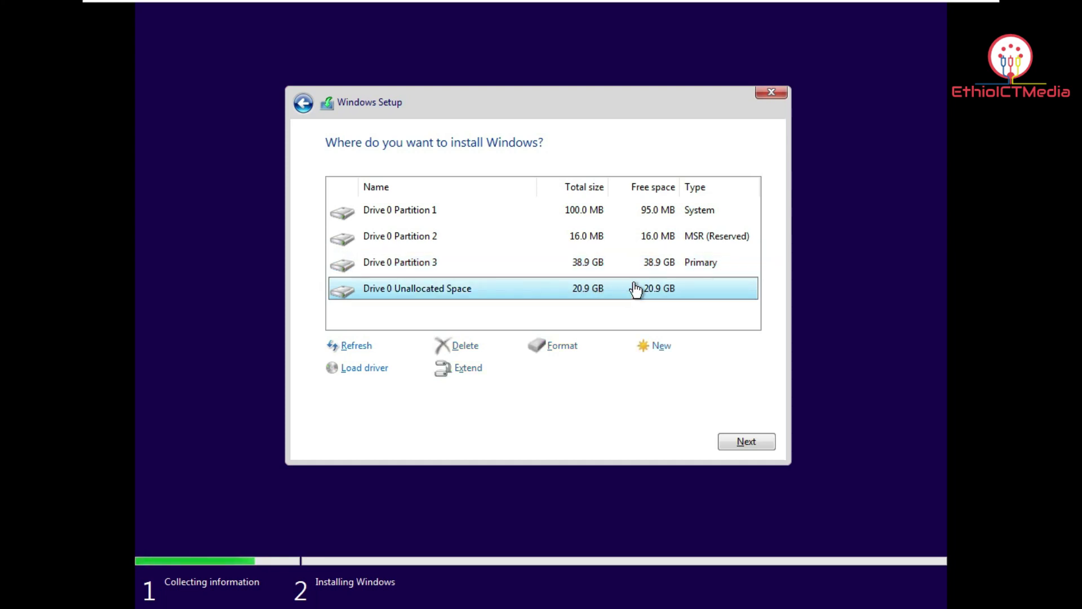
{"action": "left_click", "coordinate": [662, 346]}
{"action": "left_click", "coordinate": [692, 370]}
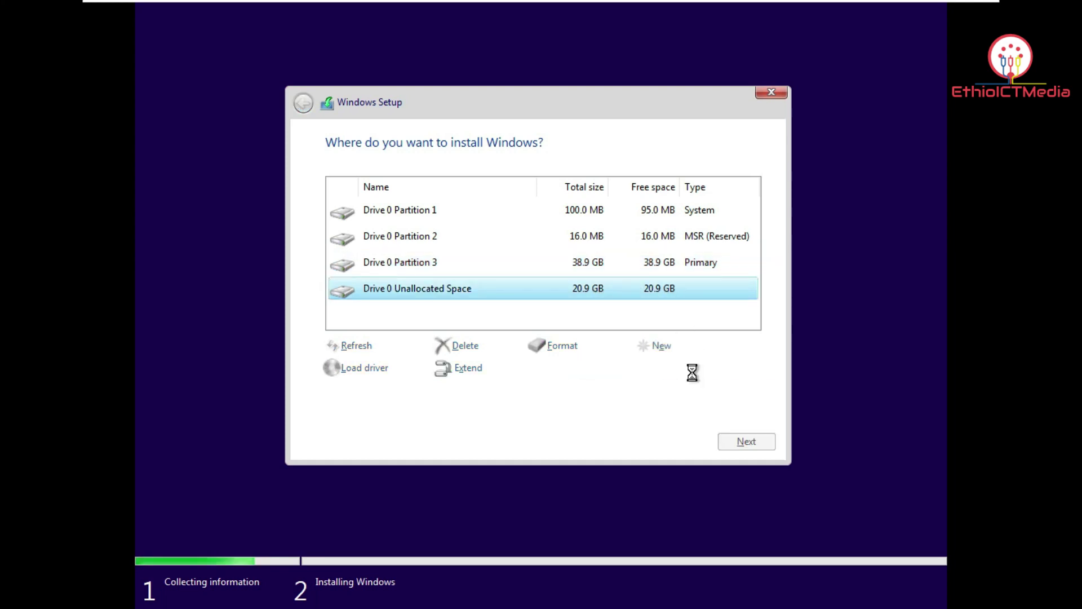
Step: Select the larger primary partition, Drive 0 Partition 3, as the installation target
{"action": "left_click", "coordinate": [541, 268]}
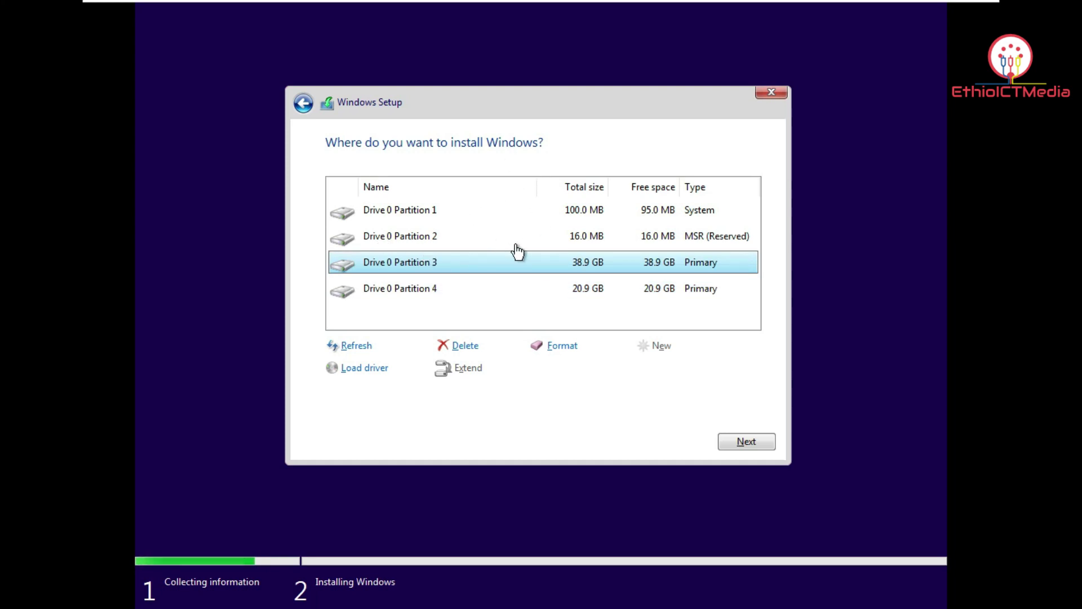
{"action": "left_click", "coordinate": [661, 239]}
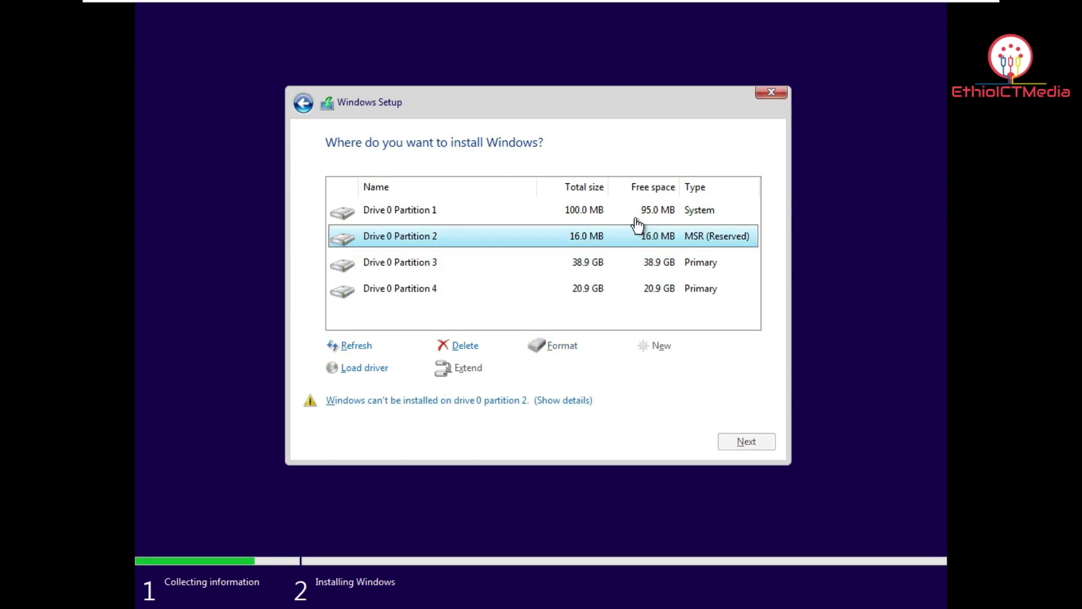
{"action": "left_click", "coordinate": [608, 268]}
{"action": "left_click", "coordinate": [610, 293]}
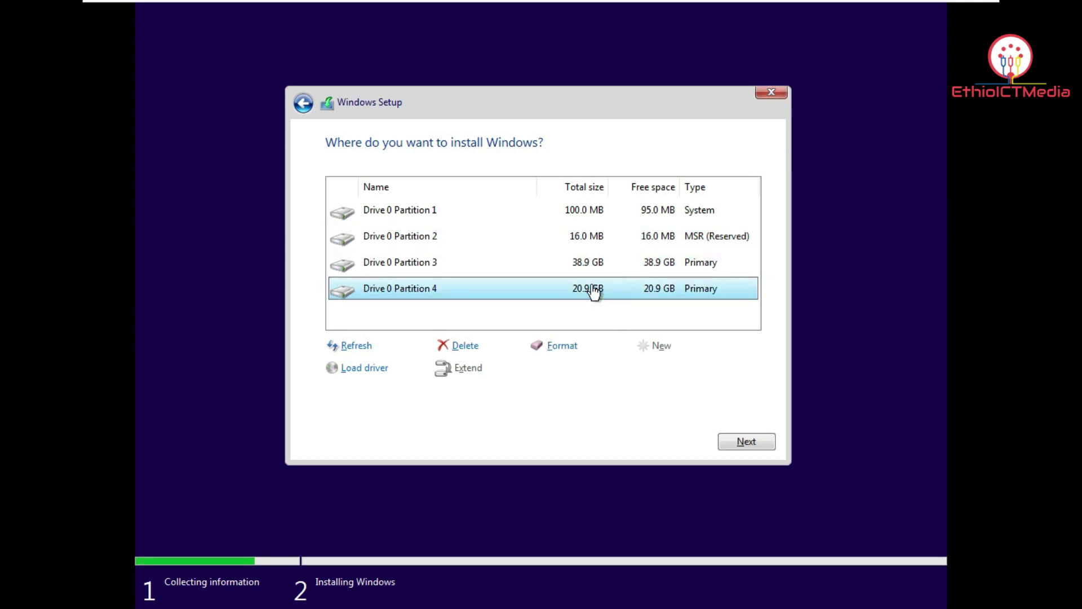
{"action": "left_click", "coordinate": [594, 268]}
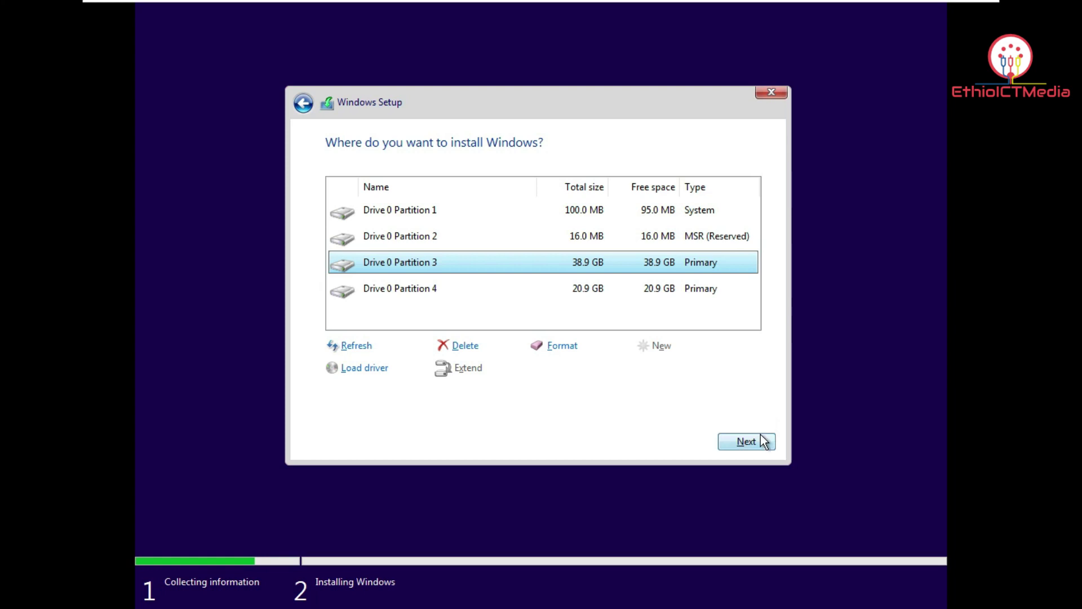
Step: Delete the two primary partitions, Partition 4 and Partition 3, from Drive 0
{"action": "left_click", "coordinate": [424, 298]}
{"action": "left_click", "coordinate": [471, 346]}
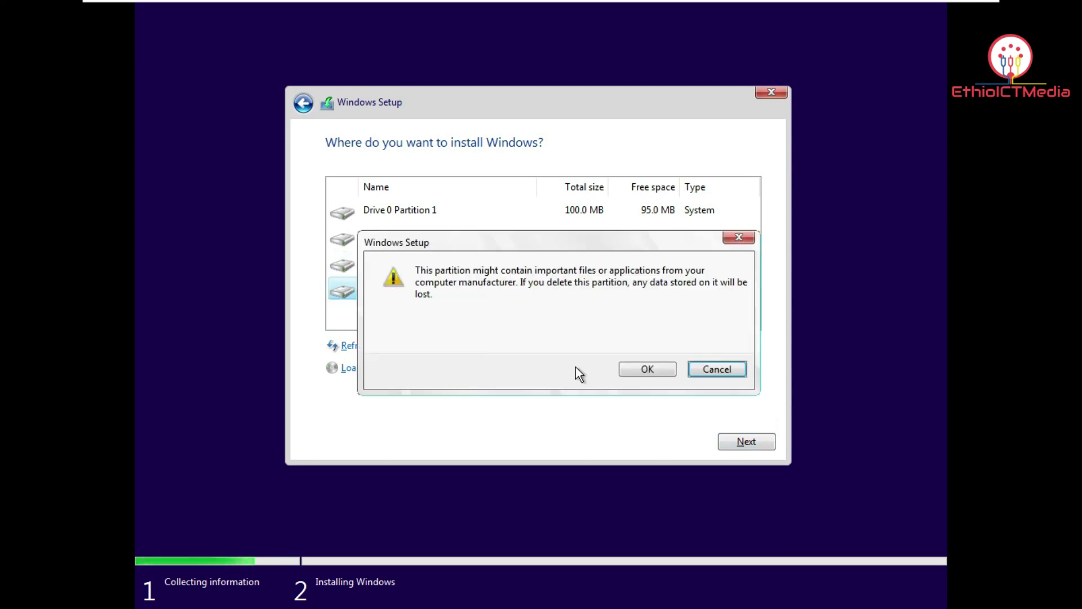
{"action": "left_click", "coordinate": [647, 369]}
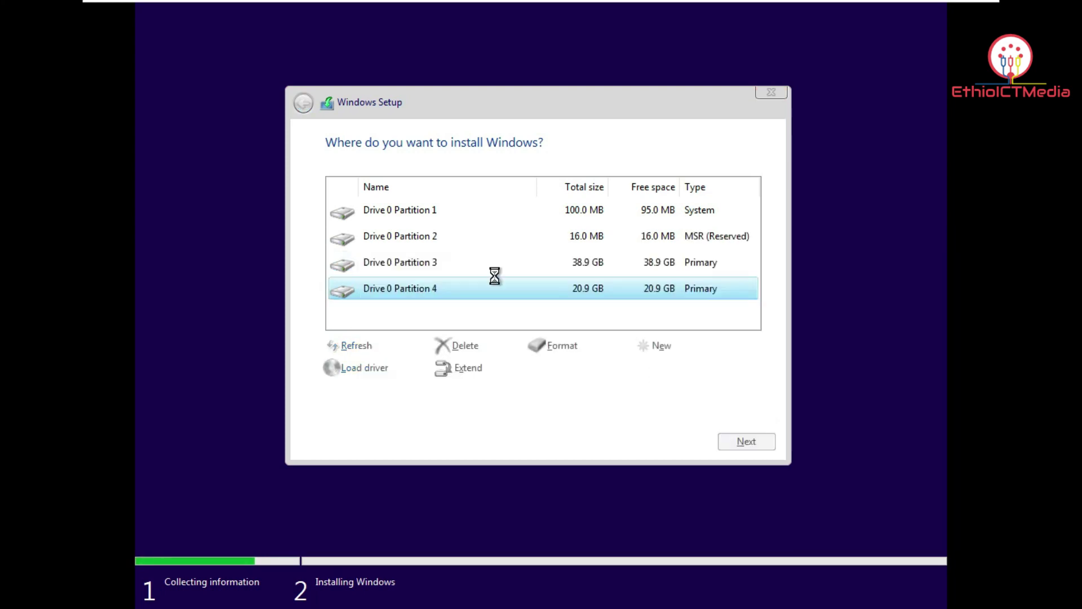
{"action": "left_click", "coordinate": [439, 265]}
{"action": "left_click", "coordinate": [476, 345]}
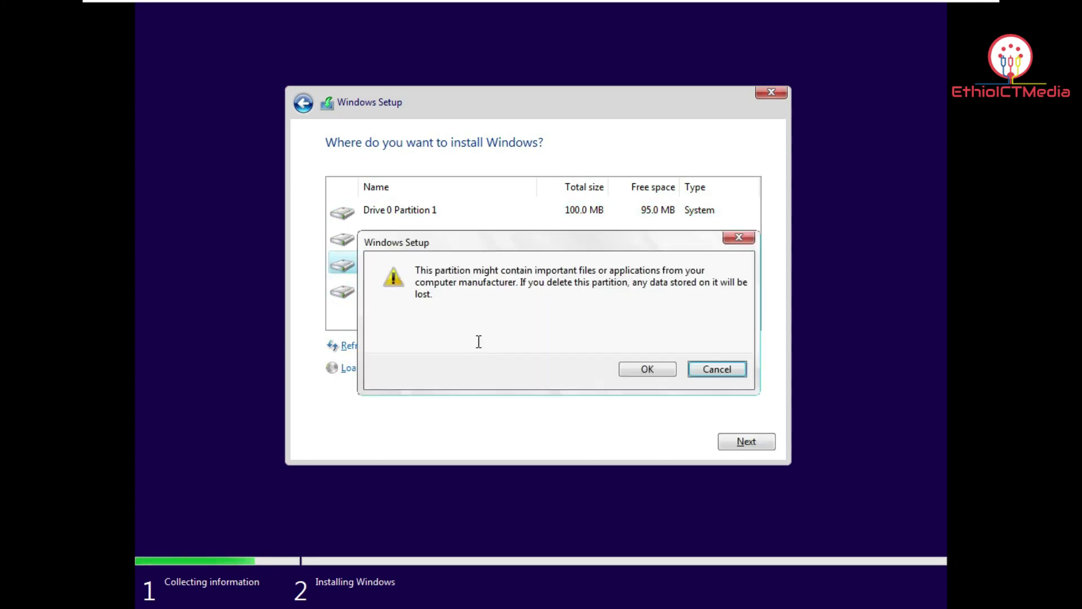
{"action": "left_click", "coordinate": [647, 369]}
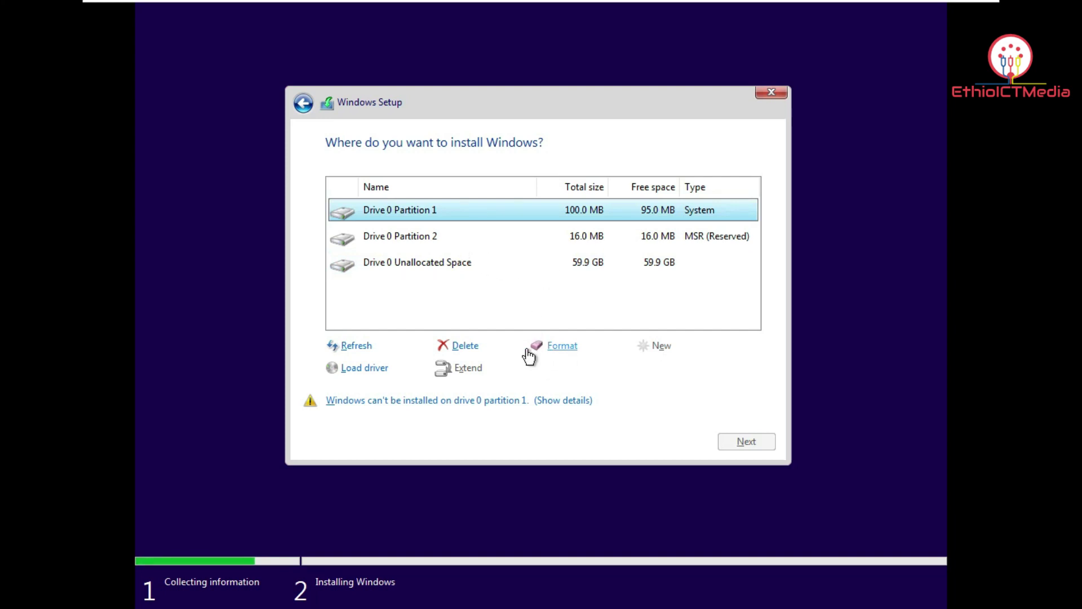
Step: Delete the System and MSR (Reserved) partitions so that all of Drive 0 is unallocated
{"action": "left_click", "coordinate": [465, 346]}
{"action": "left_click", "coordinate": [647, 368]}
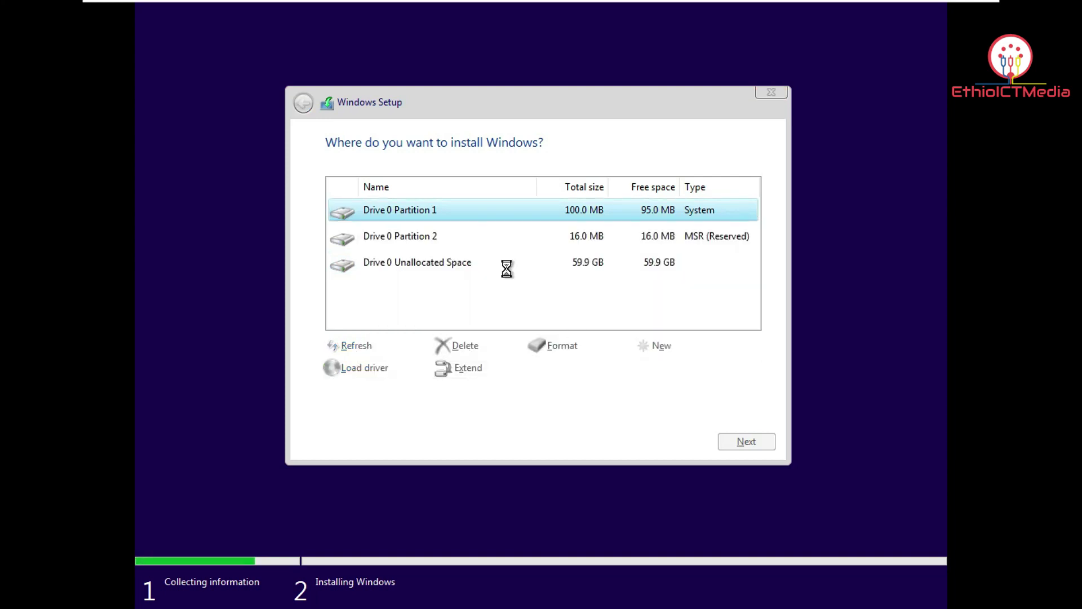
{"action": "left_click", "coordinate": [440, 238]}
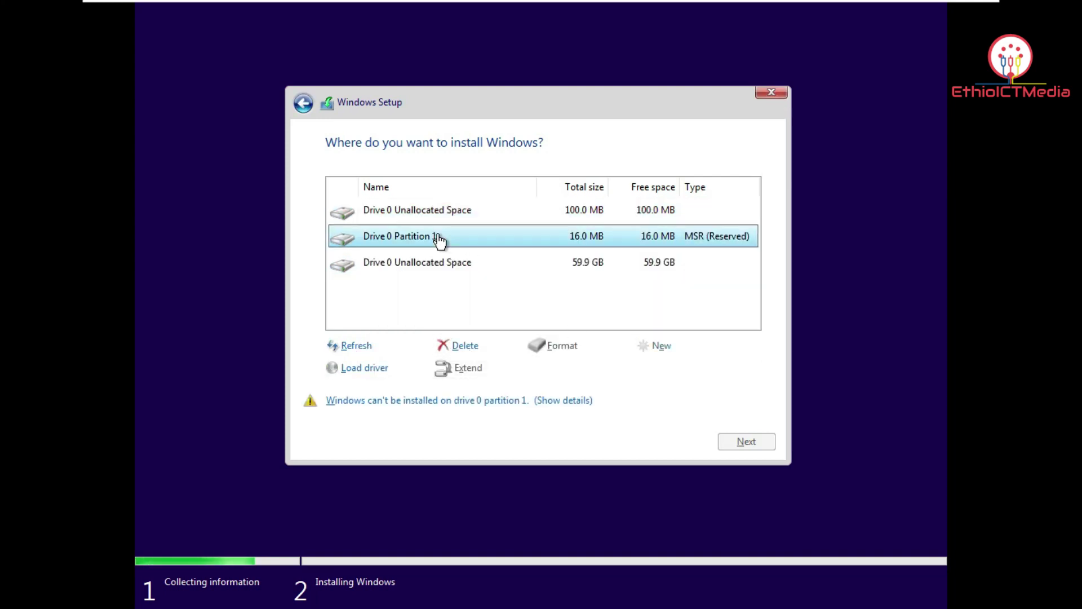
{"action": "left_click", "coordinate": [480, 347]}
{"action": "left_click", "coordinate": [641, 367]}
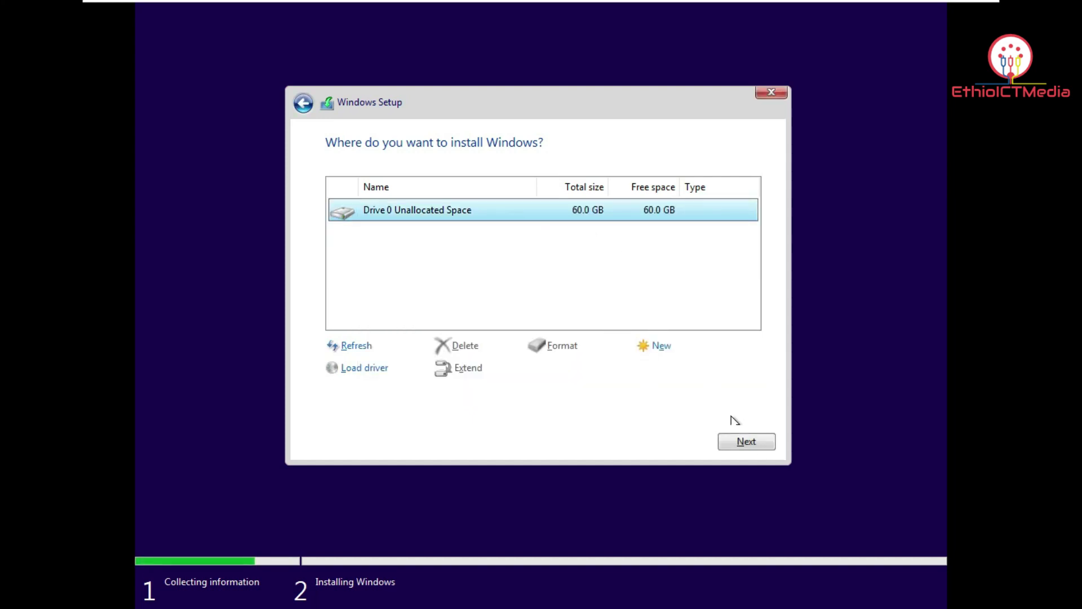
Step: Install Windows 11 Pro on Drive 0's unallocated space
{"action": "left_click", "coordinate": [750, 442]}
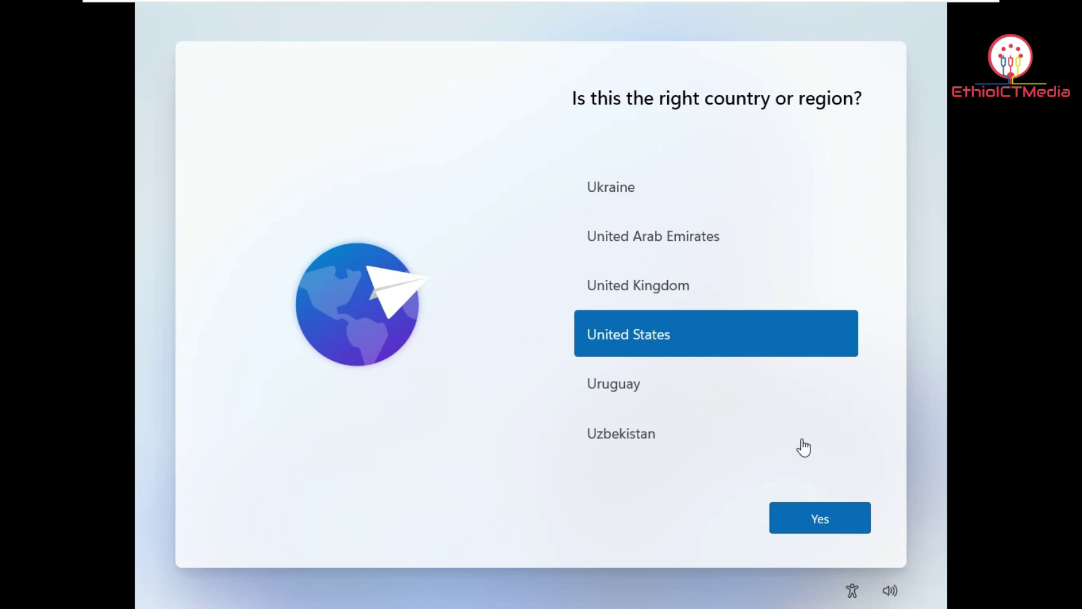
Step: Confirm United States as the region and US as the keyboard layout, and skip adding a second layout
{"action": "left_click", "coordinate": [838, 528]}
{"action": "left_click", "coordinate": [839, 525]}
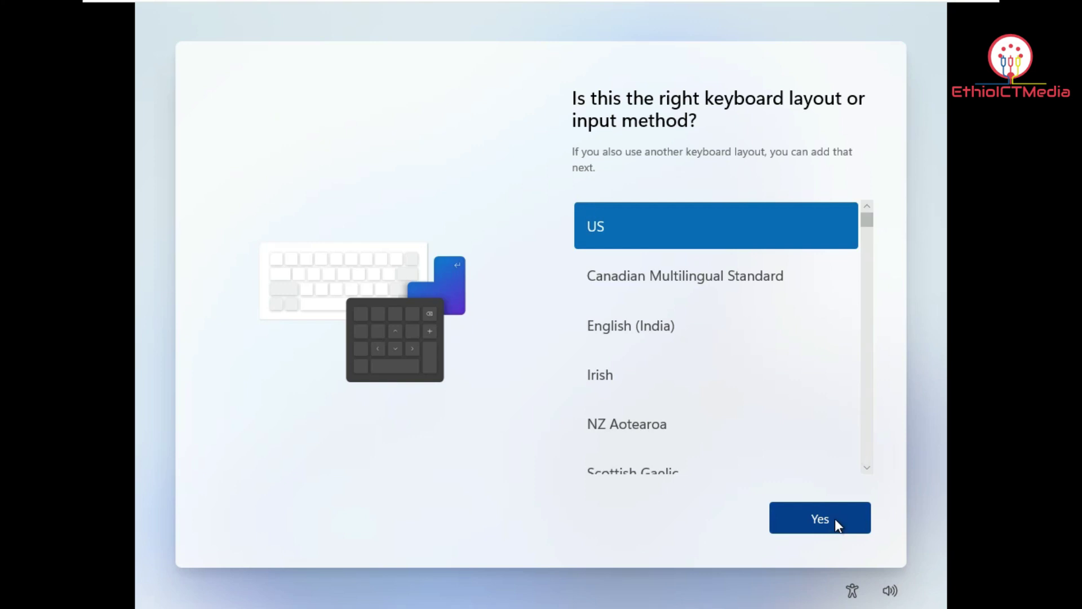
{"action": "left_click", "coordinate": [838, 513]}
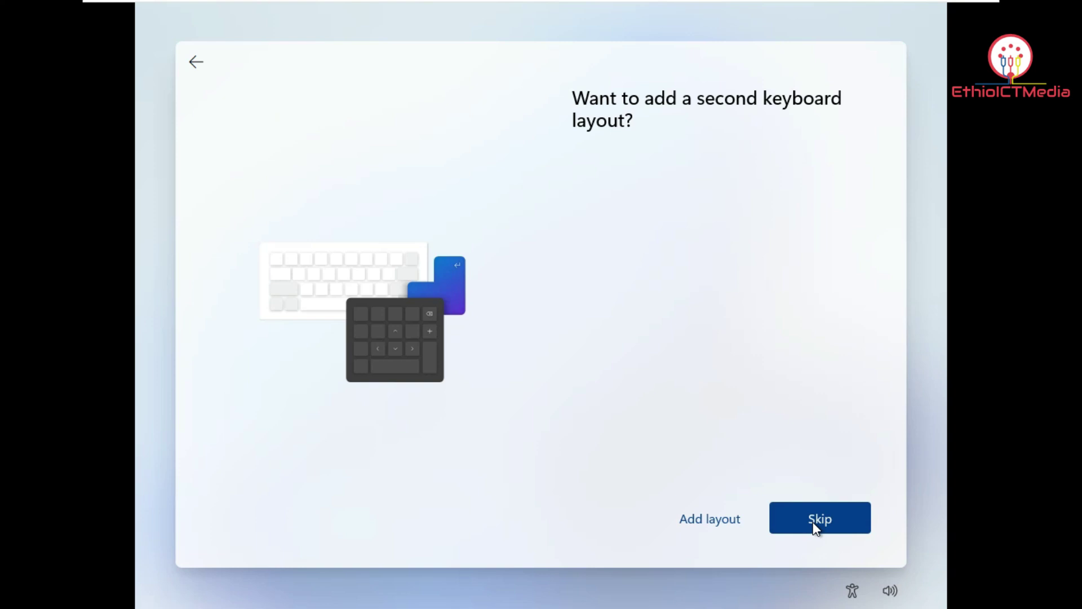
{"action": "left_click", "coordinate": [813, 523]}
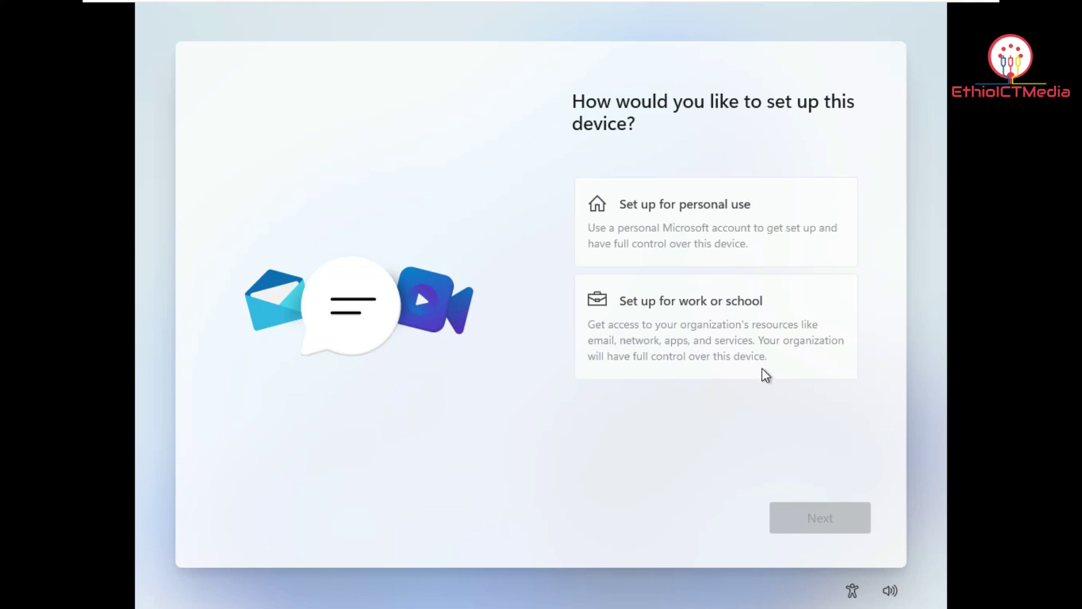
Step: Set up the device for personal use and choose an offline account, skipping the Microsoft account for now
{"action": "left_click", "coordinate": [711, 223]}
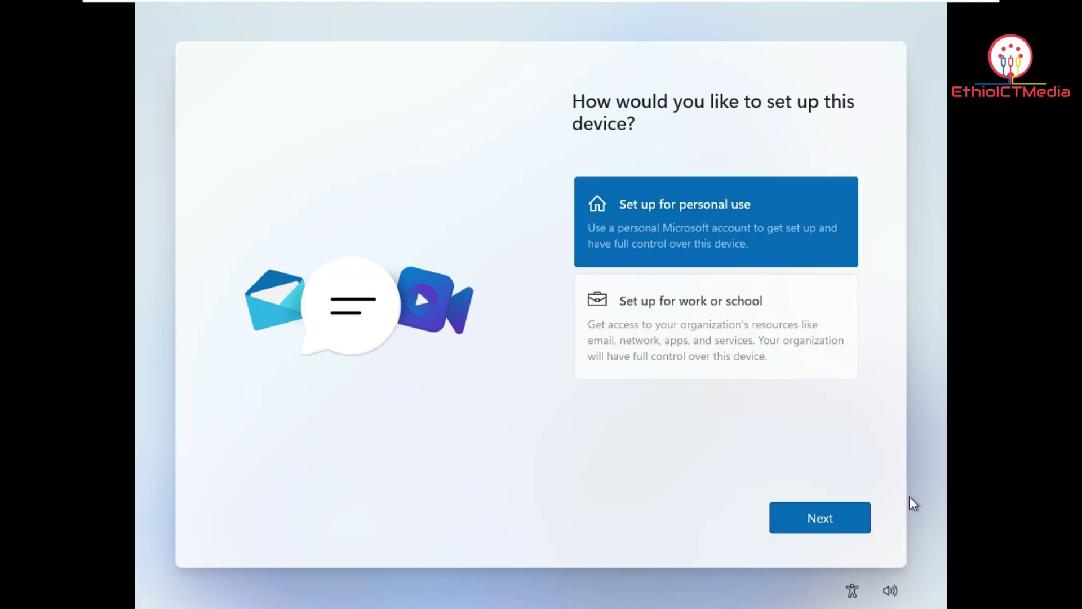
{"action": "left_click", "coordinate": [839, 527]}
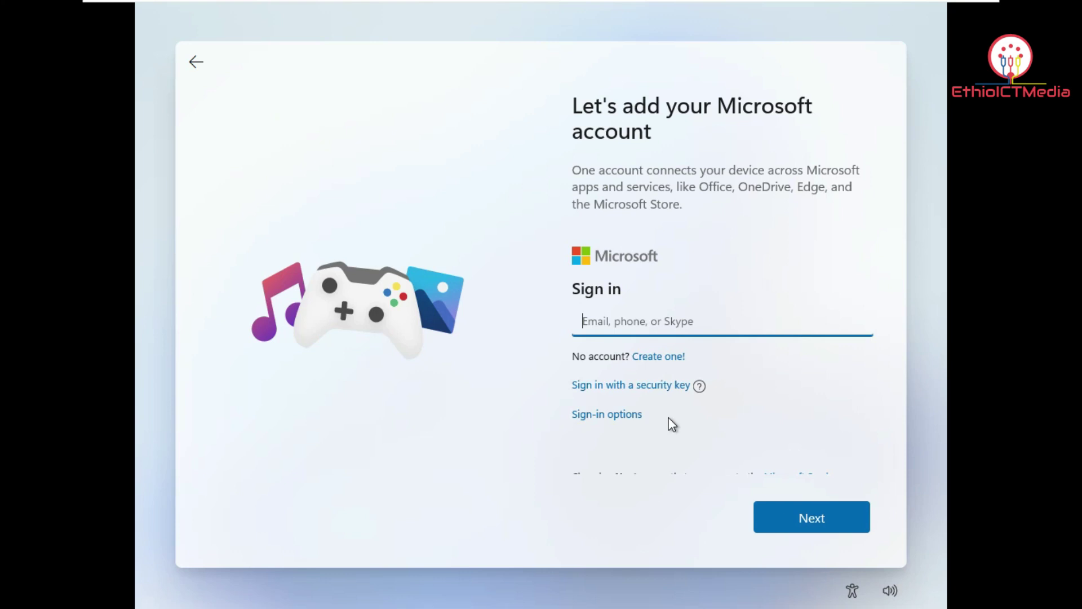
{"action": "left_click", "coordinate": [592, 419]}
{"action": "left_click", "coordinate": [620, 415]}
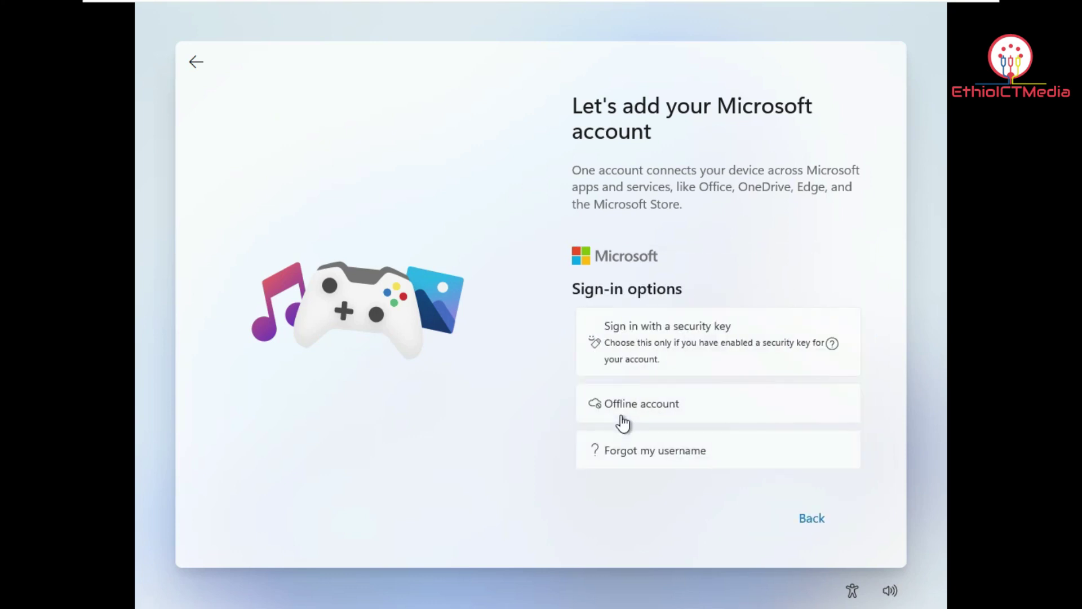
{"action": "left_click", "coordinate": [619, 405]}
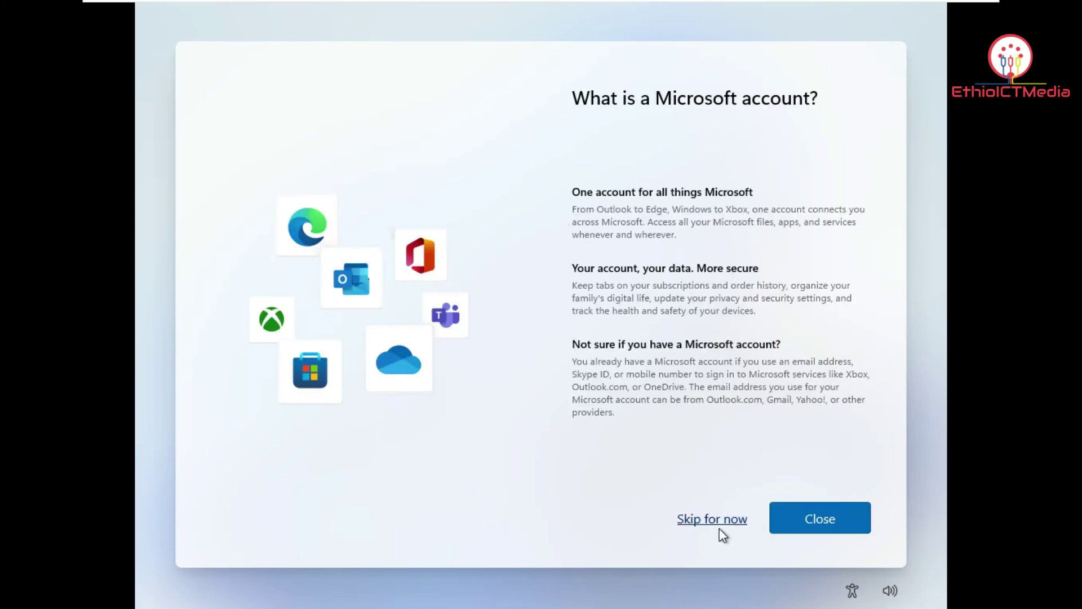
{"action": "left_click", "coordinate": [725, 525]}
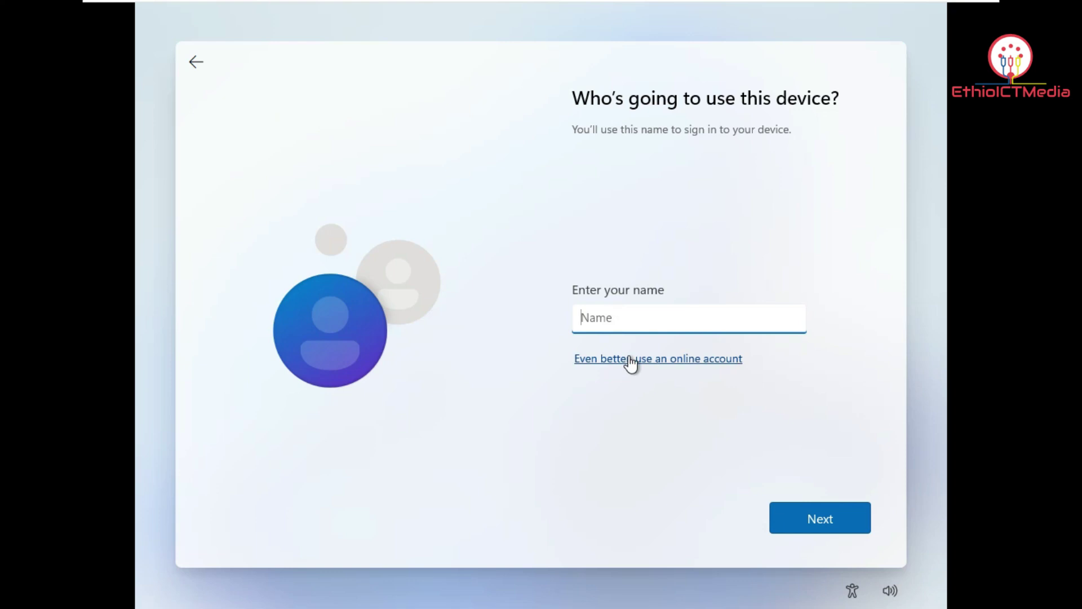
Step: Name the local user "Ethio ictmedia" and continue with the password left blank
{"action": "type", "text": "Ethio ictmedia"}
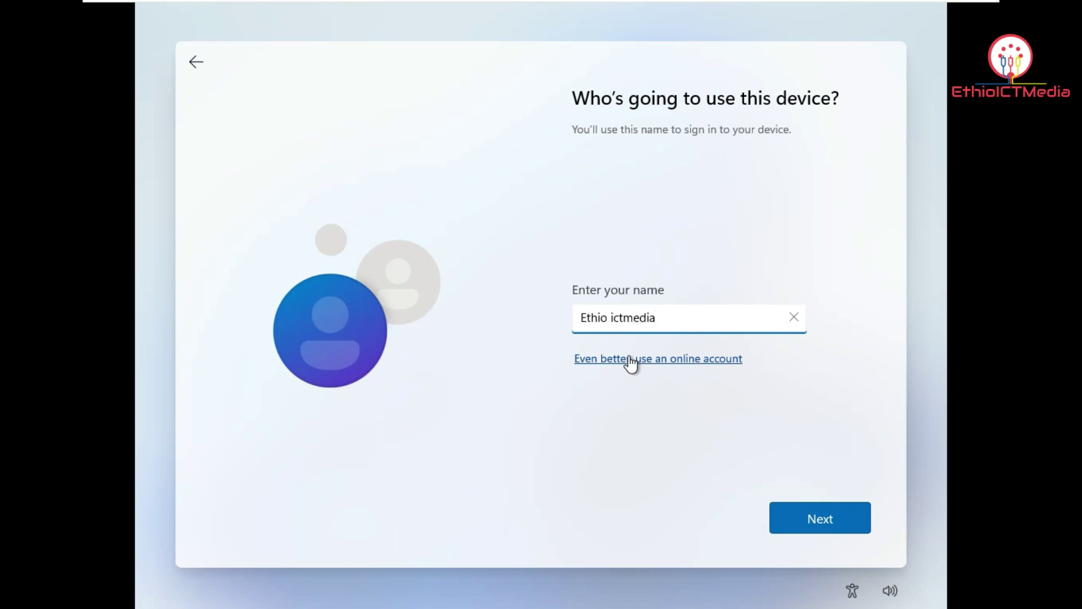
{"action": "left_click", "coordinate": [845, 523]}
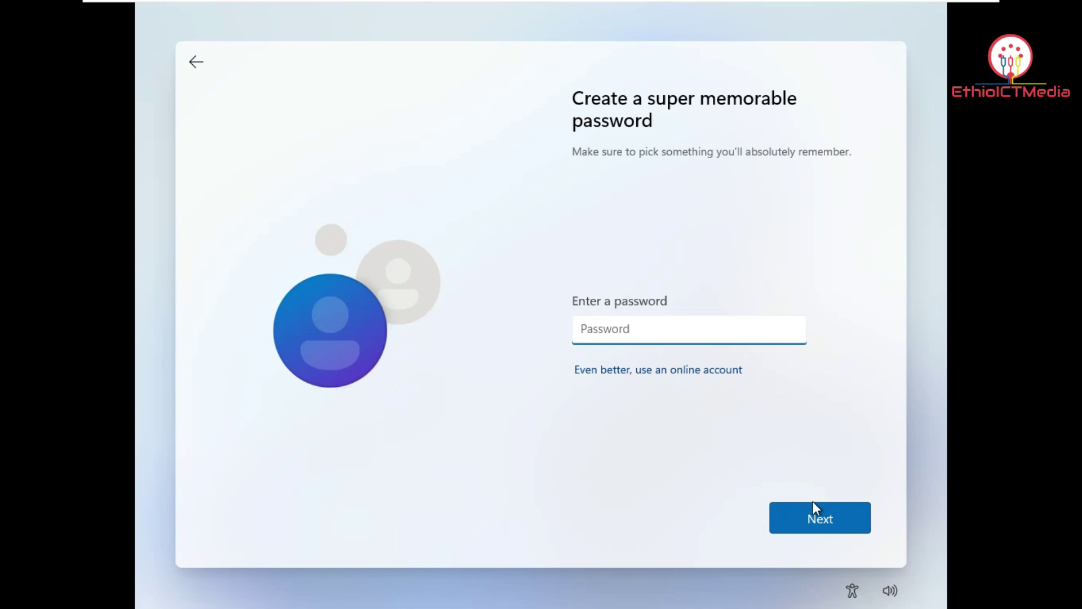
{"action": "left_click", "coordinate": [821, 515]}
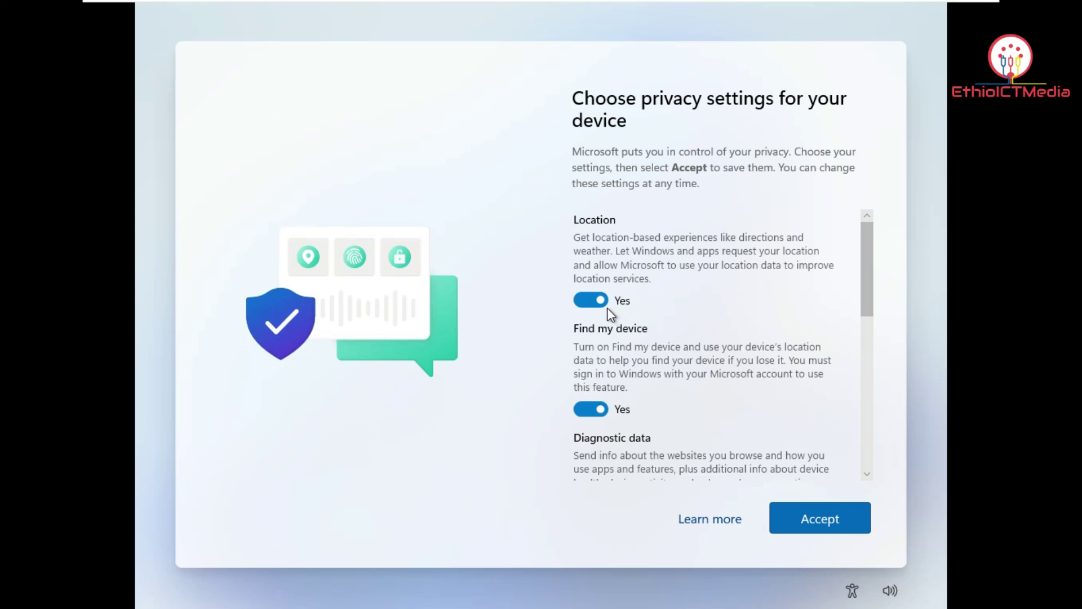
Step: Turn off Location, Find my device, optional diagnostic data, Inking & typing, Tailored experiences and Advertising ID, and accept the privacy settings
{"action": "left_click", "coordinate": [585, 303]}
{"action": "left_click", "coordinate": [591, 391]}
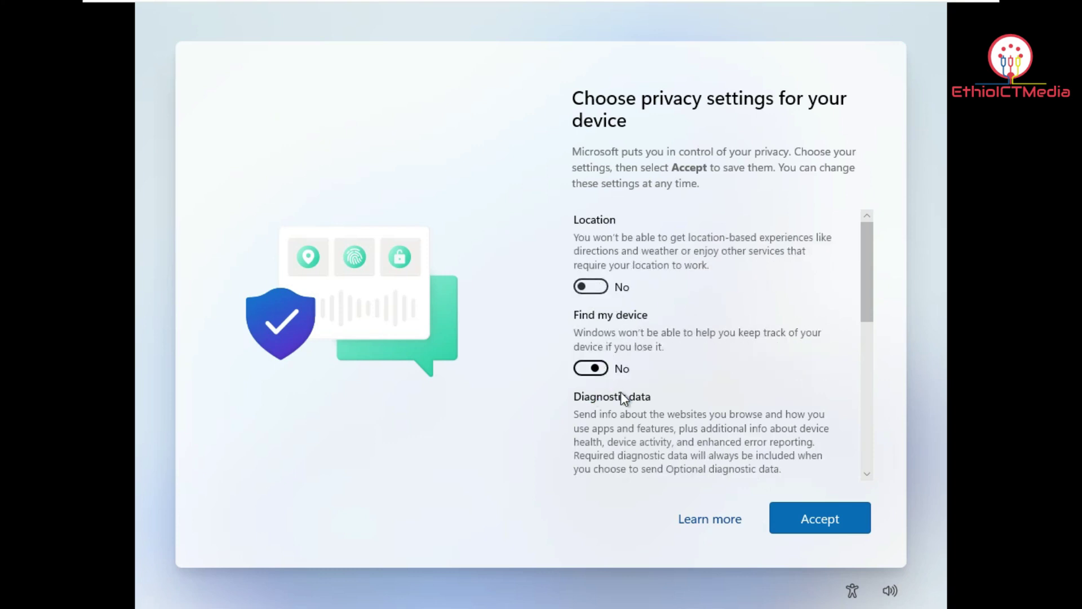
{"action": "scroll", "coordinate": [738, 363], "scroll_direction": "down", "scroll_amount": 3}
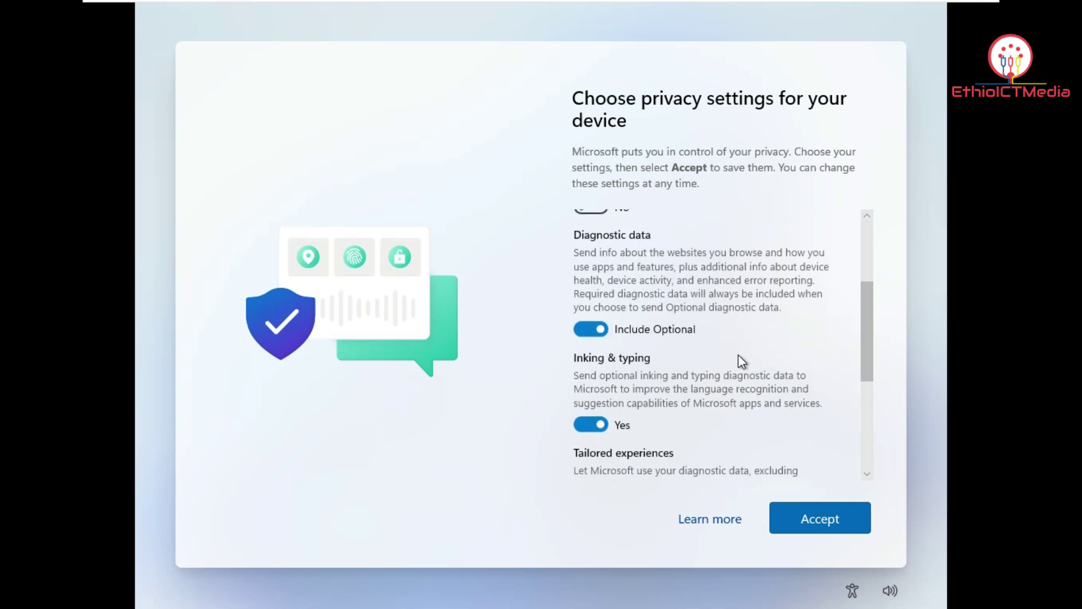
{"action": "left_click", "coordinate": [589, 332]}
{"action": "left_click", "coordinate": [589, 425]}
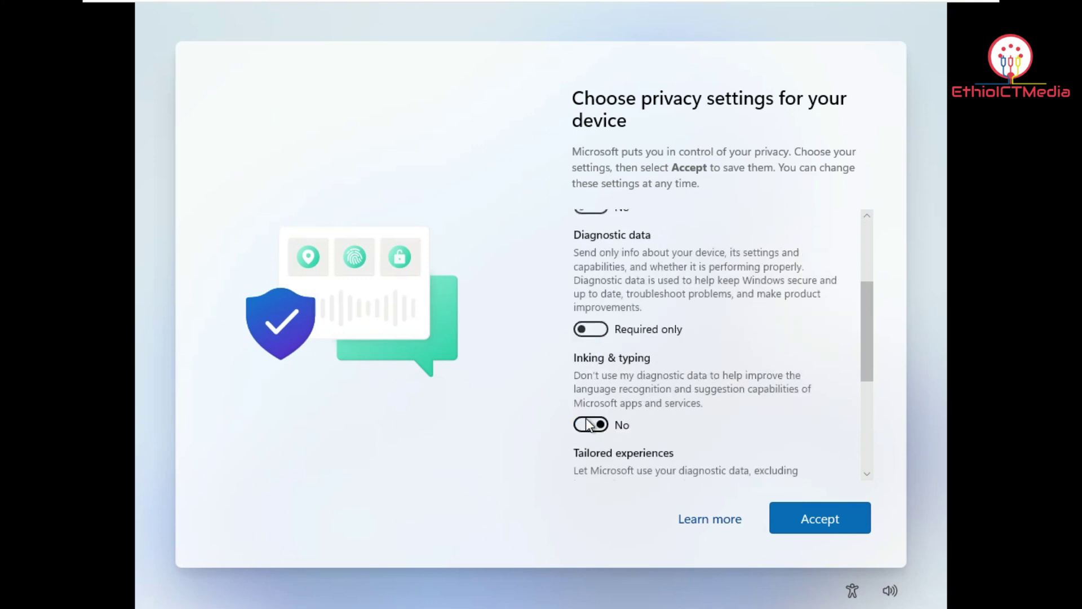
{"action": "scroll", "coordinate": [792, 307], "scroll_direction": "down", "scroll_amount": 2}
{"action": "left_click", "coordinate": [589, 412]}
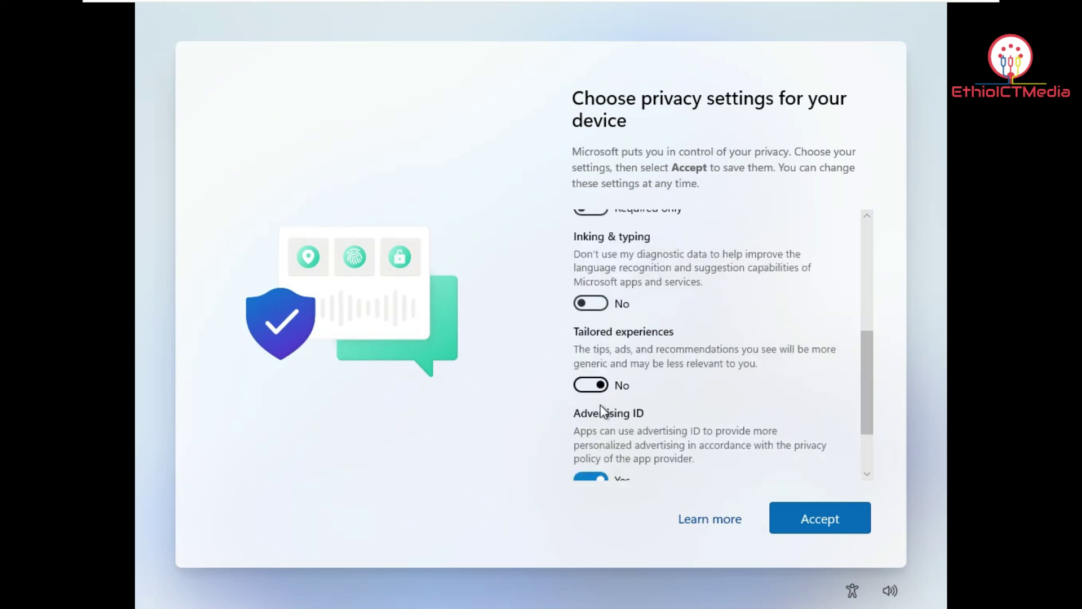
{"action": "scroll", "coordinate": [755, 283], "scroll_direction": "down", "scroll_amount": 3}
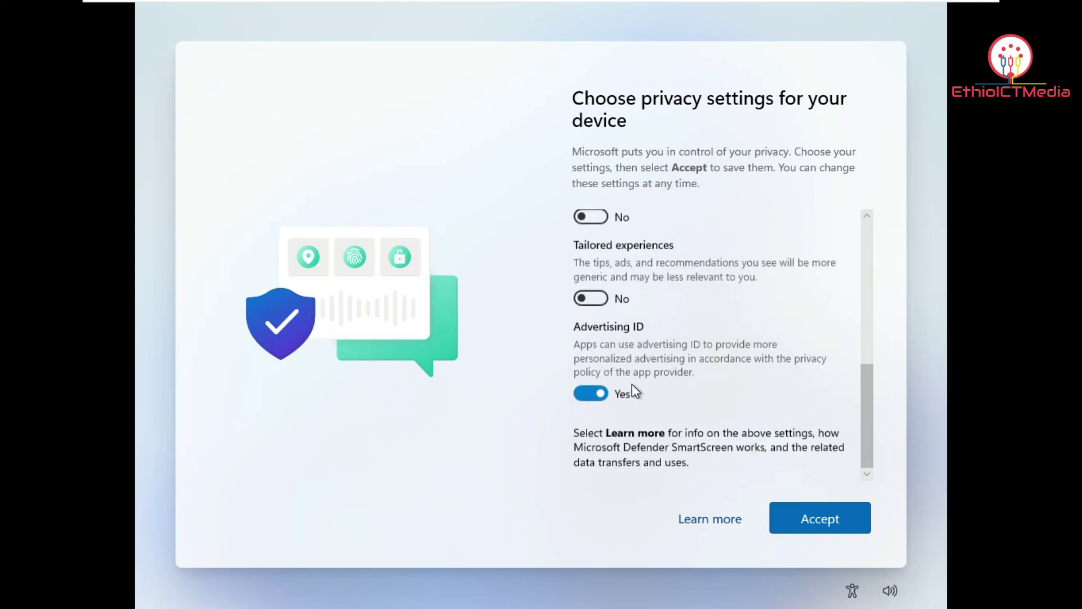
{"action": "left_click", "coordinate": [583, 392]}
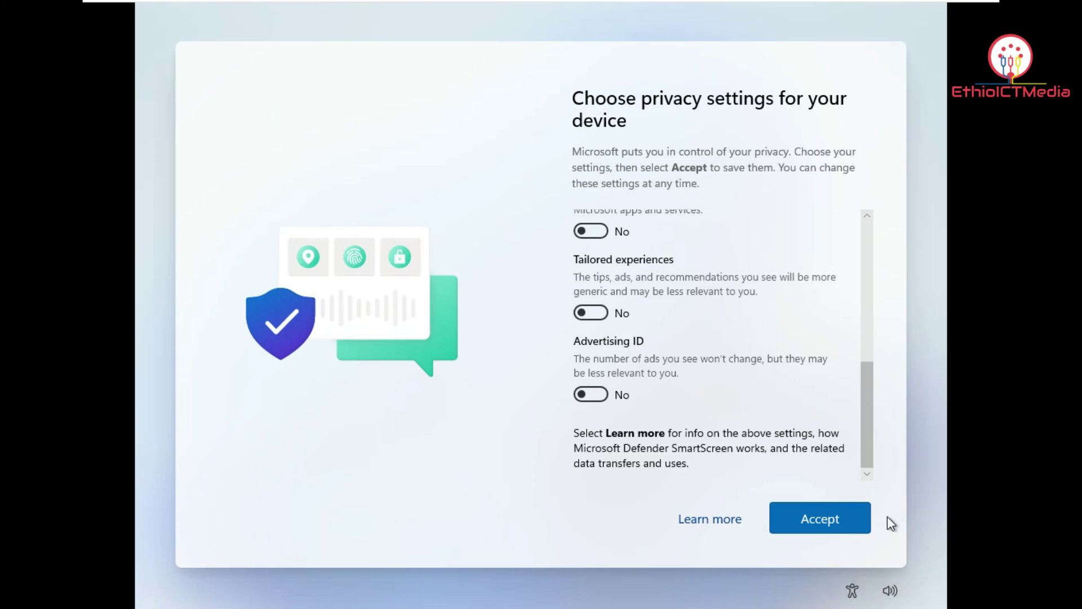
{"action": "left_click", "coordinate": [842, 516]}
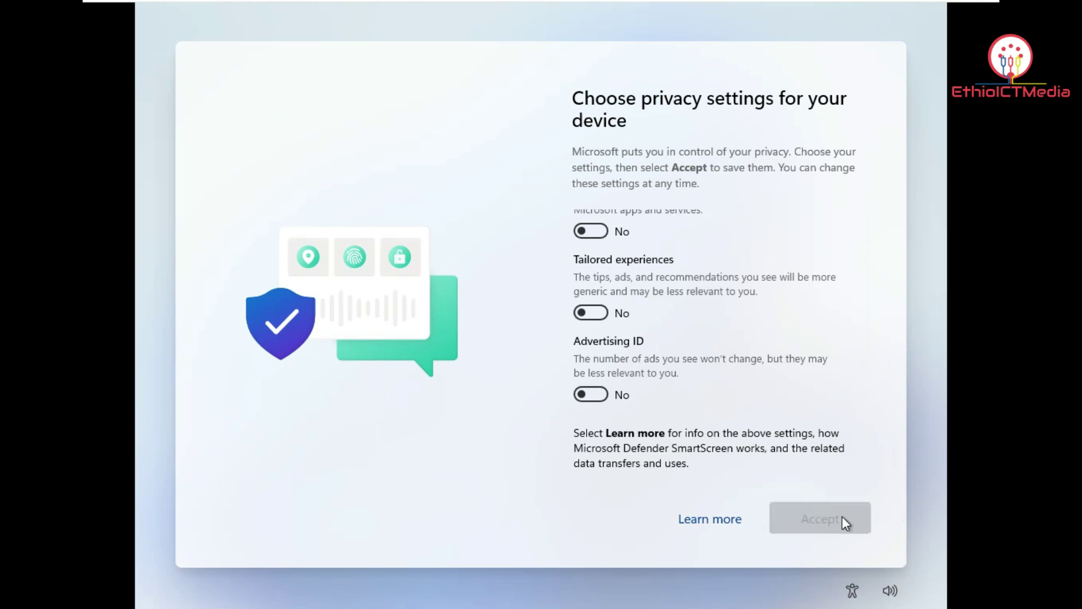